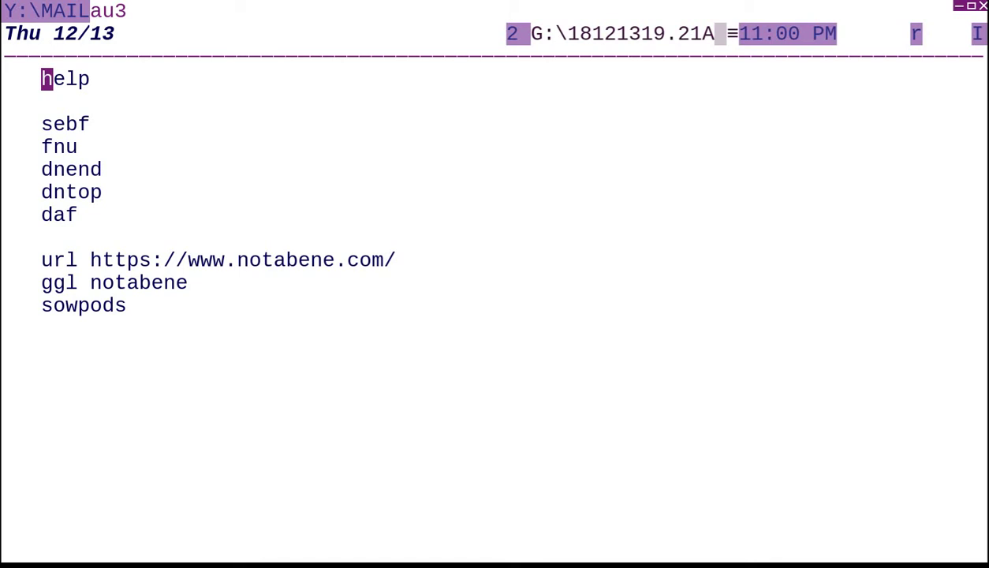
Clear the command line and run the help command from the command list to open the U2 reference manual.
key(Escape)
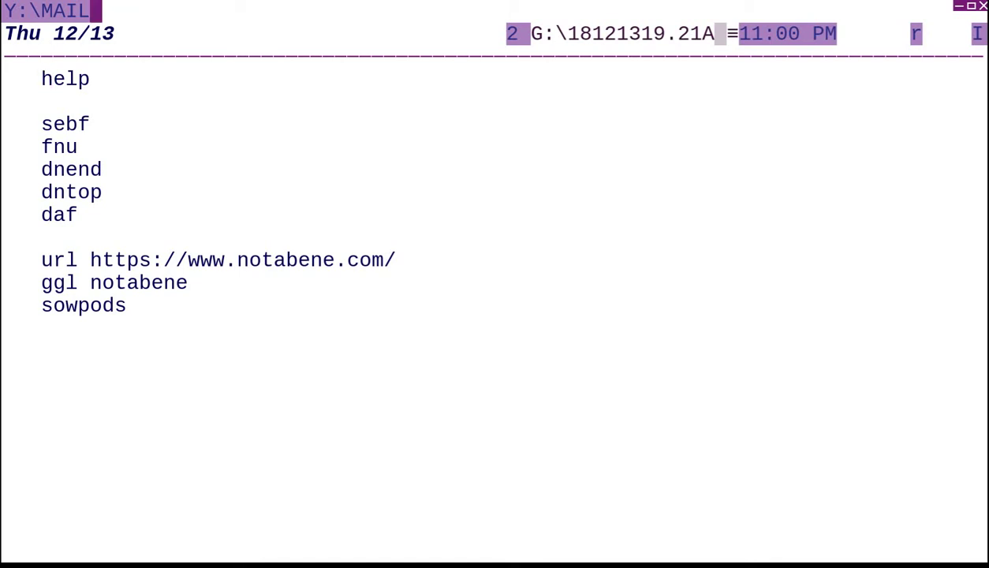
key(Escape)
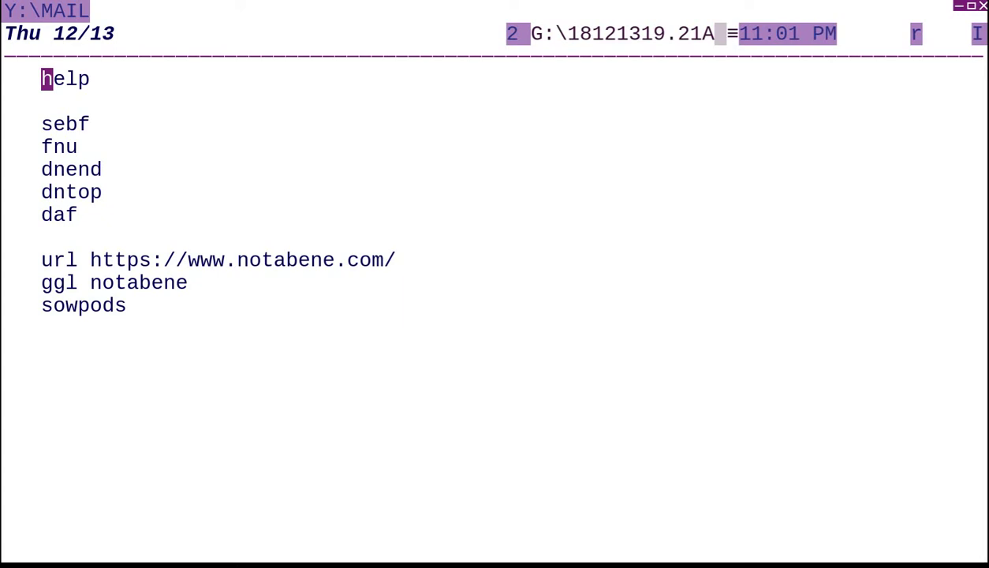
key(ctrl+Return)
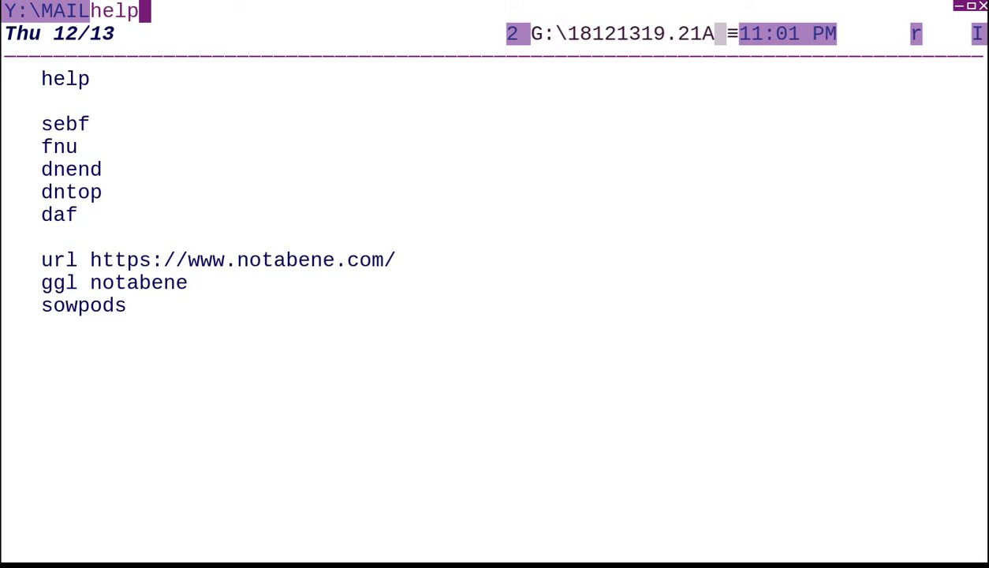
key(Return)
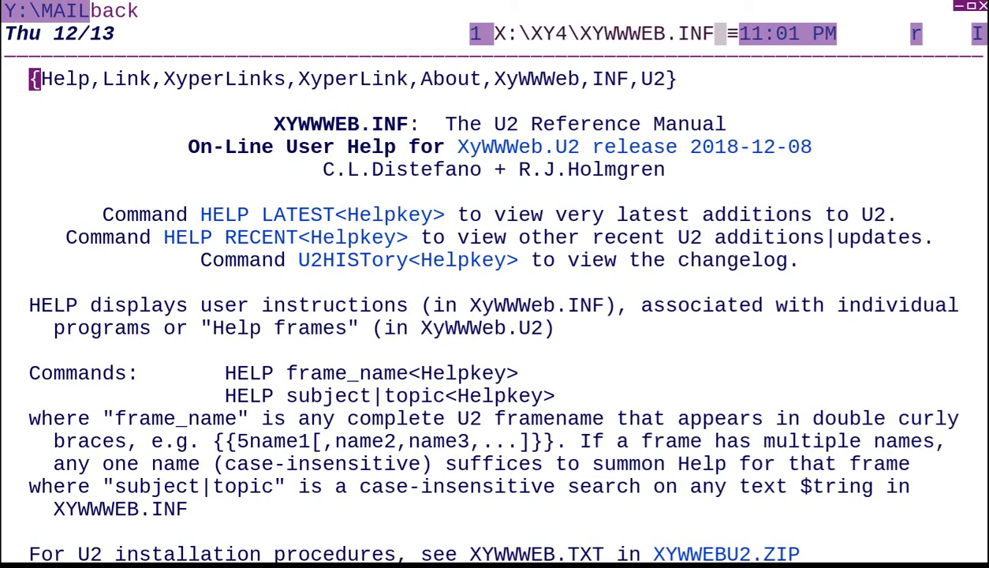
Skim the help file XYWWWEB.INF from the help overview to its end, finishing at the index at its beginning.
key(Page_Down)
key(Page_Down)
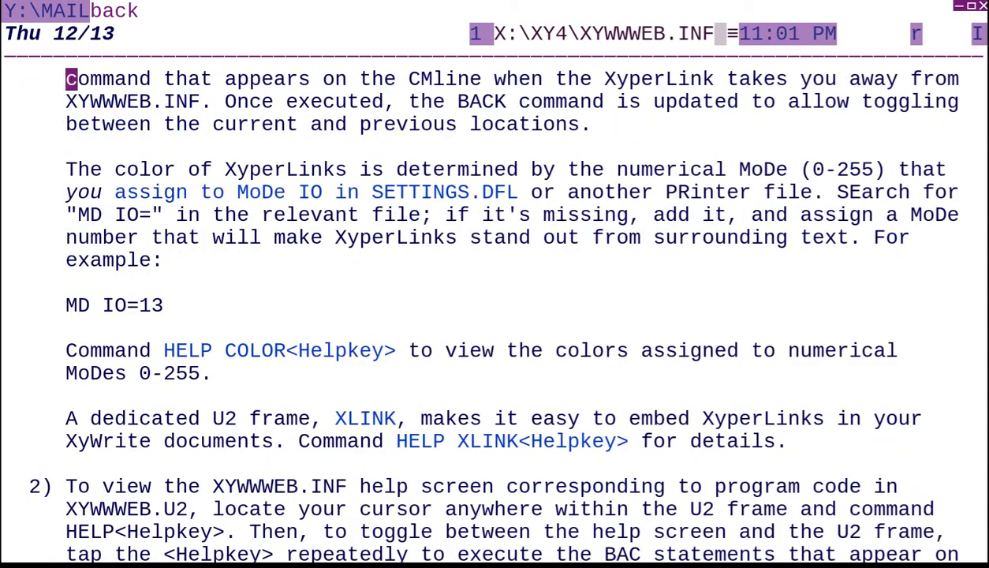
key(ctrl+Home)
key(ctrl+End)
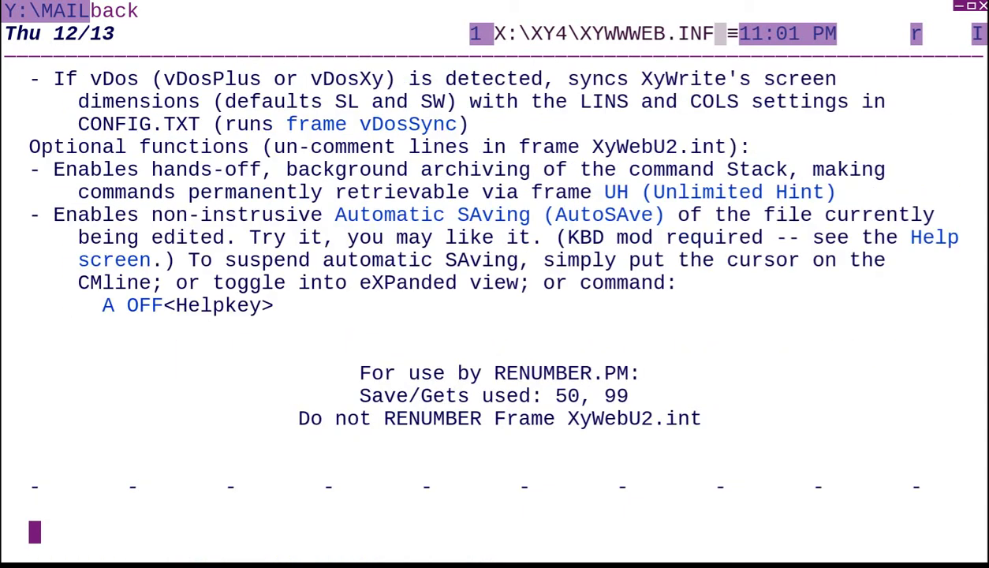
key(ctrl+Home)
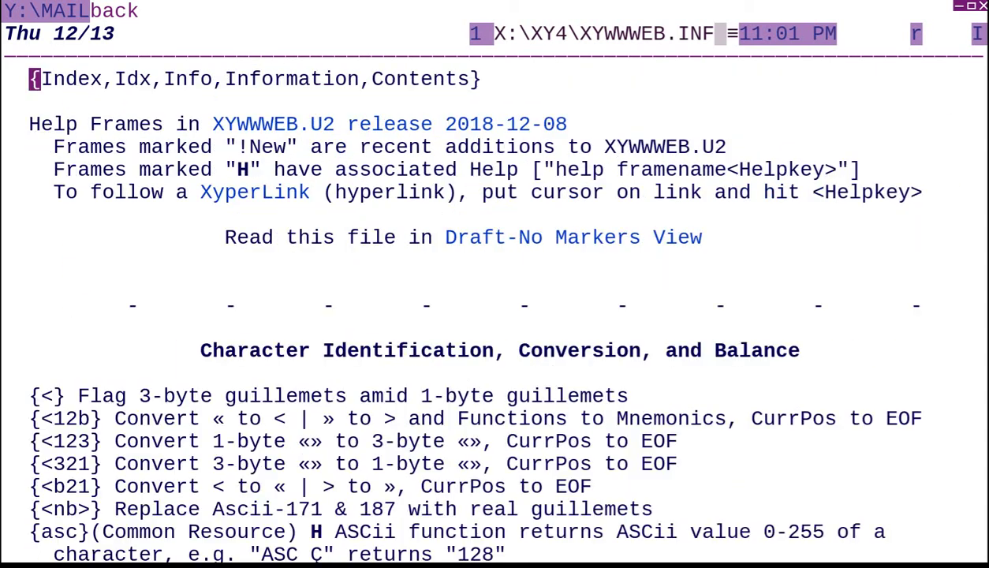
Reopen the general Help frame and read the syntax for looking up frame names and subjects.
key(F5)
key(Up)
key(Up)
key(Return)
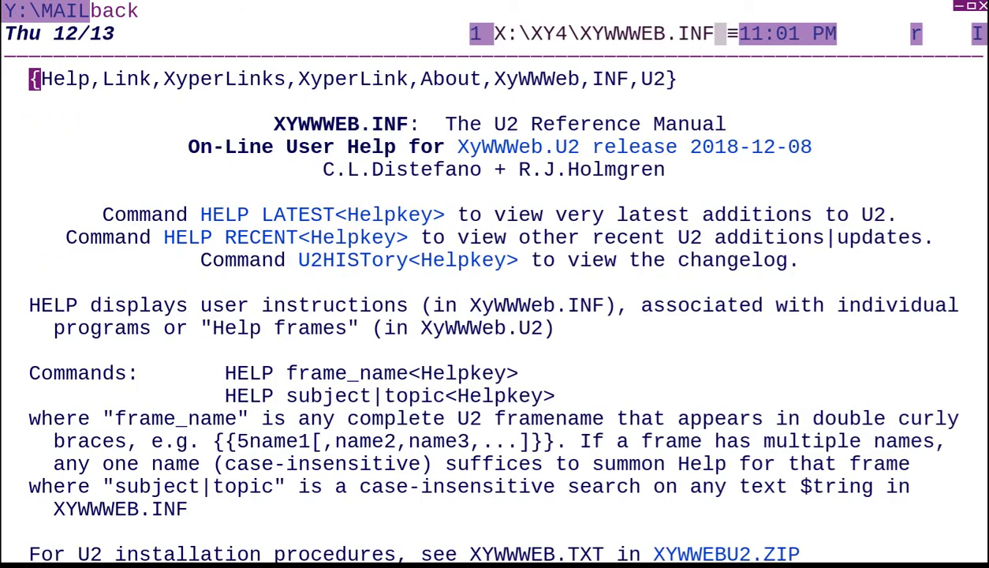
scroll(494, 307, down, 4)
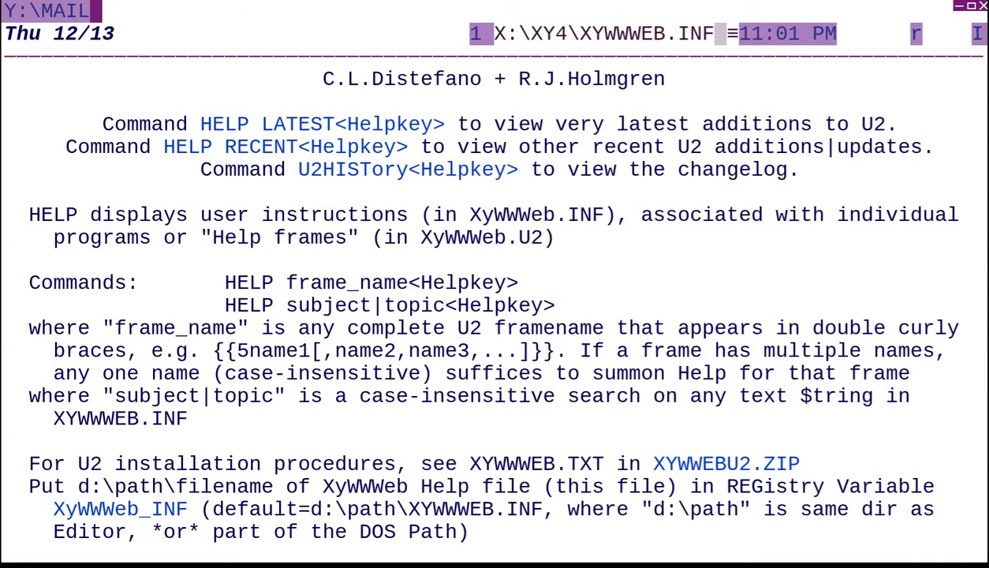
Look up help on chess and read the basic and detailed usage instructions for the chess utilities.
text(help )
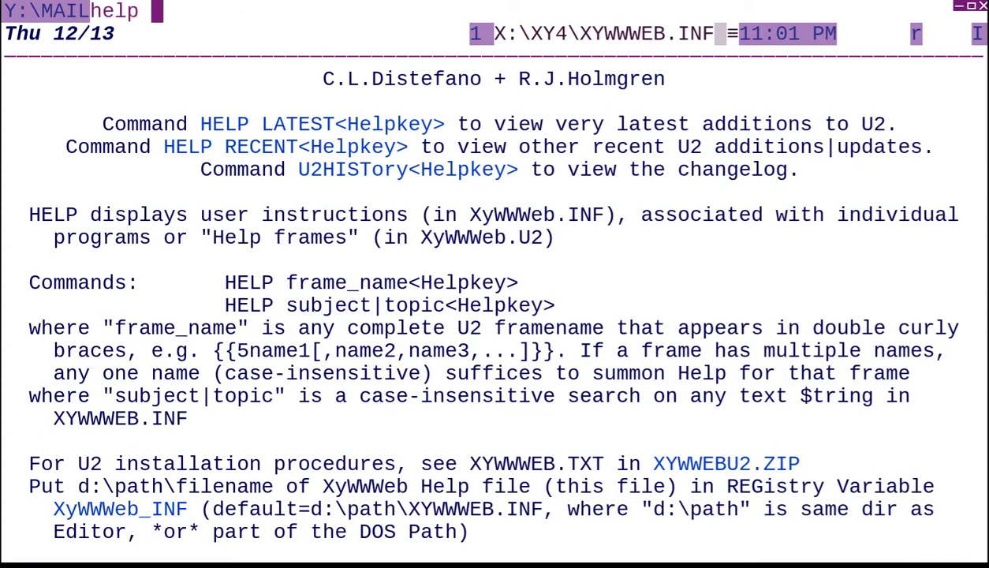
text(chess)
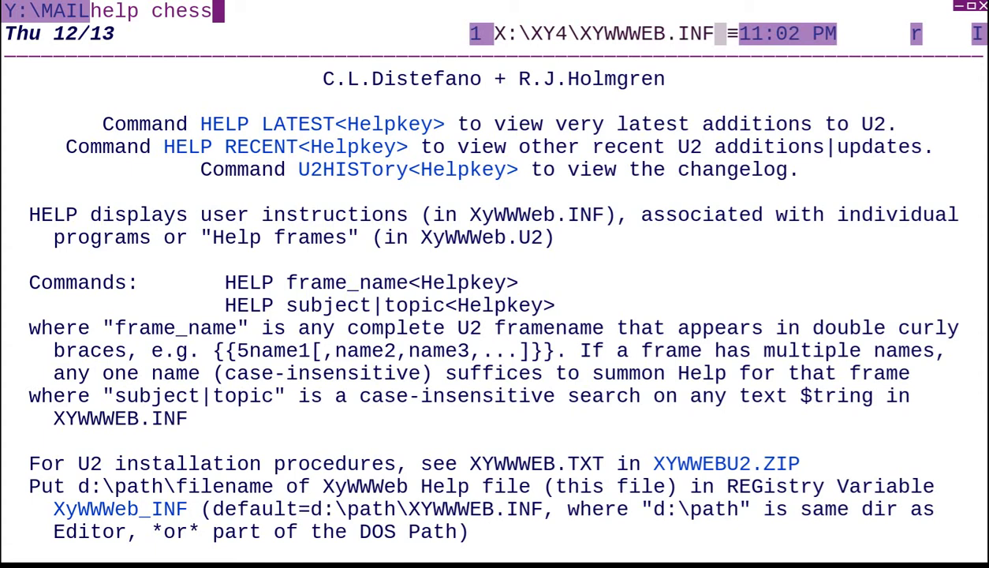
key(Return)
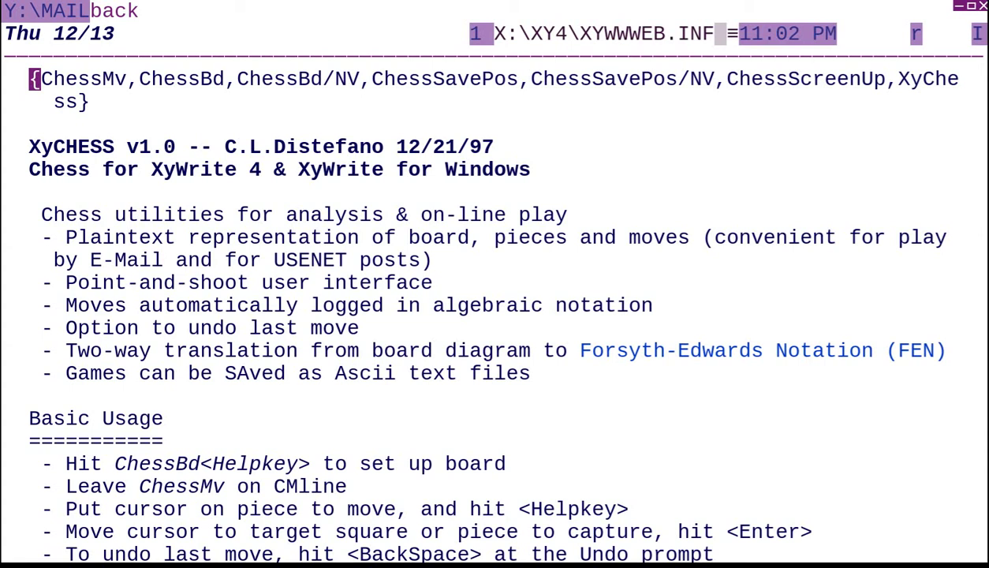
key(F5)
text(help chess)
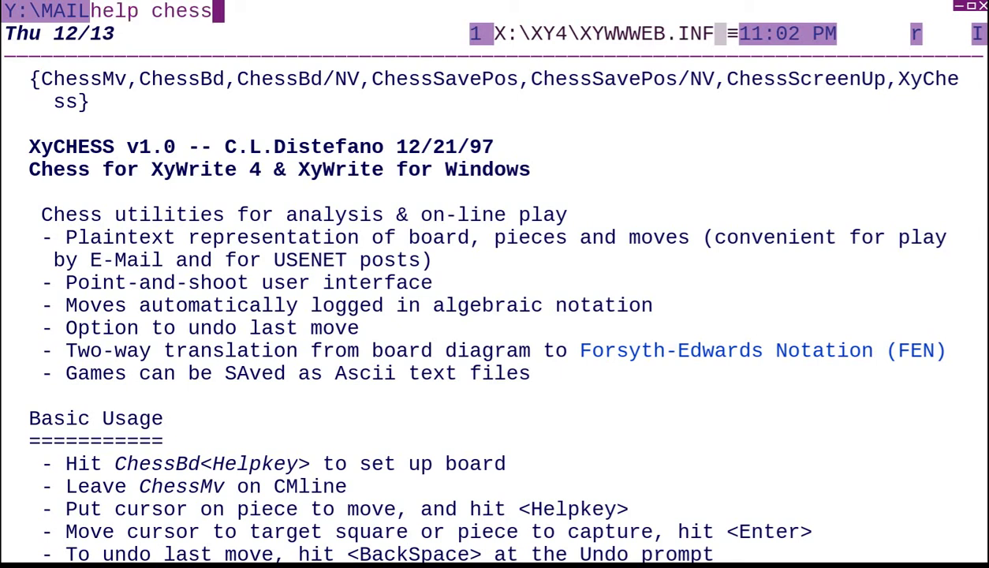
key(Return)
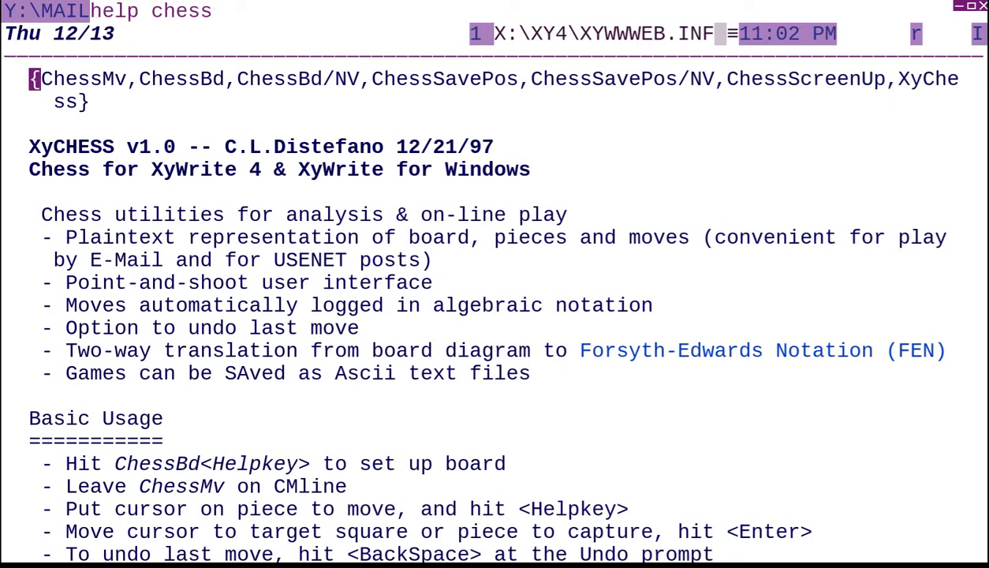
key(Page_Down)
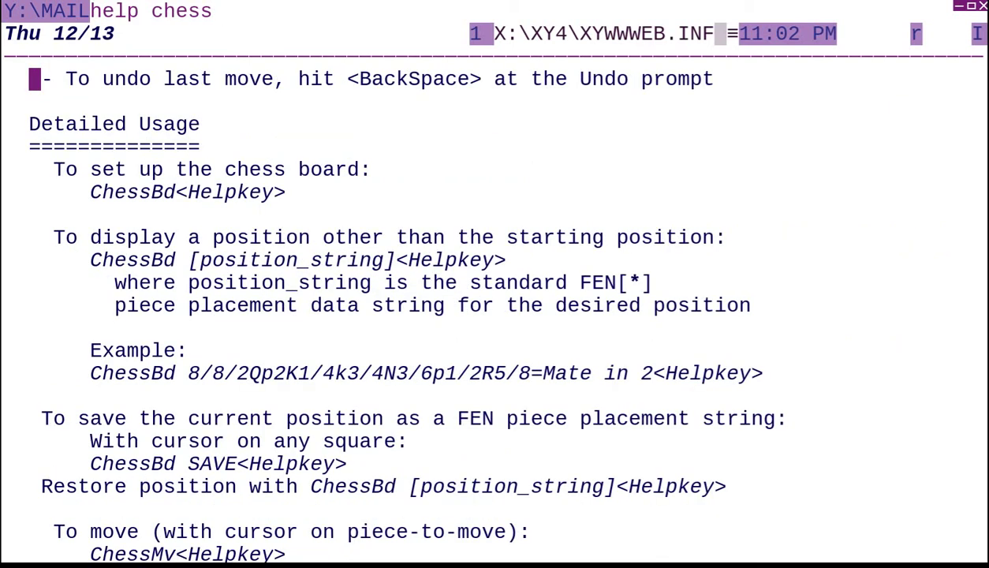
Switch back to the command list document and load its sebf entry onto the command line.
key(ctrl+Tab)
key(Home)
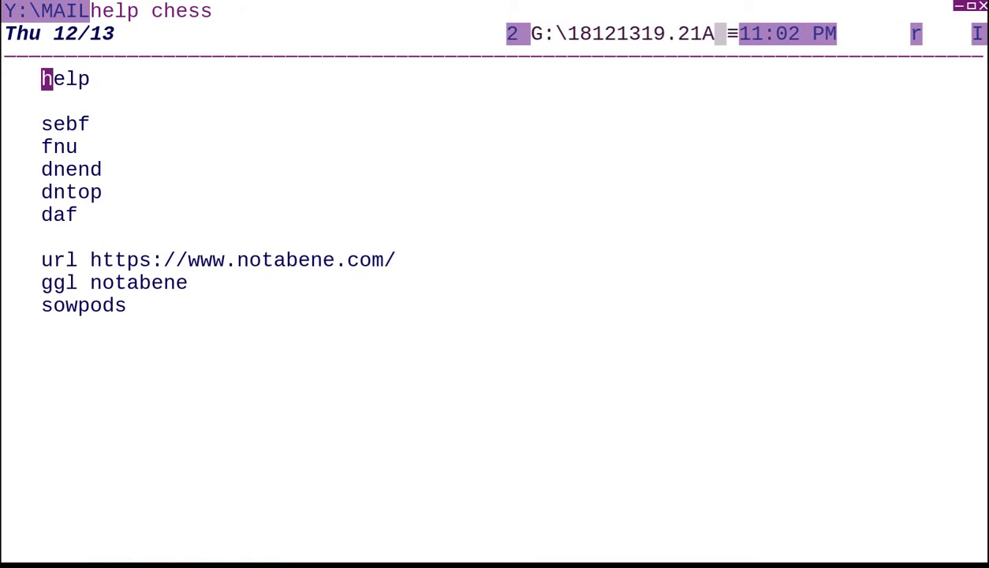
key(Down)
key(Down)
key(Down)
key(Down)
key(Down)
key(Down)
key(Down)
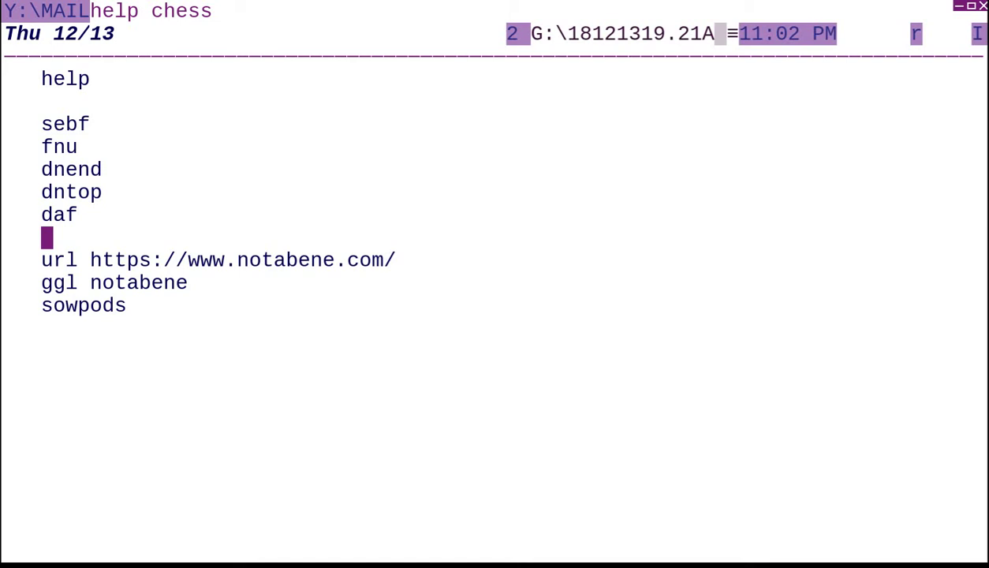
key(Up)
key(Up)
key(Up)
key(Up)
key(Up)
key(Return)
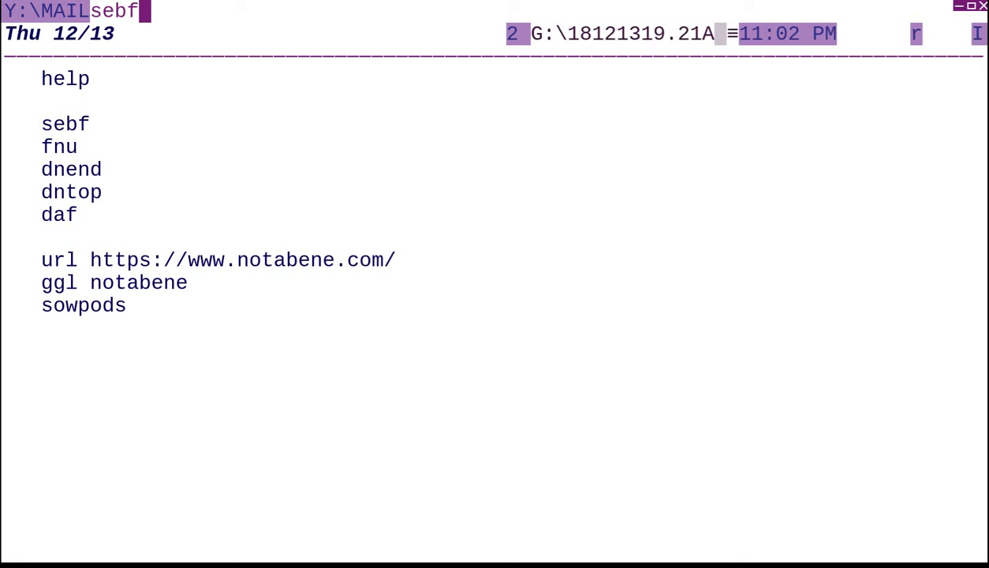
Open the general help manual and search it for "xywrite" with the sebf command.
text(help)
key(Return)
key(F5)
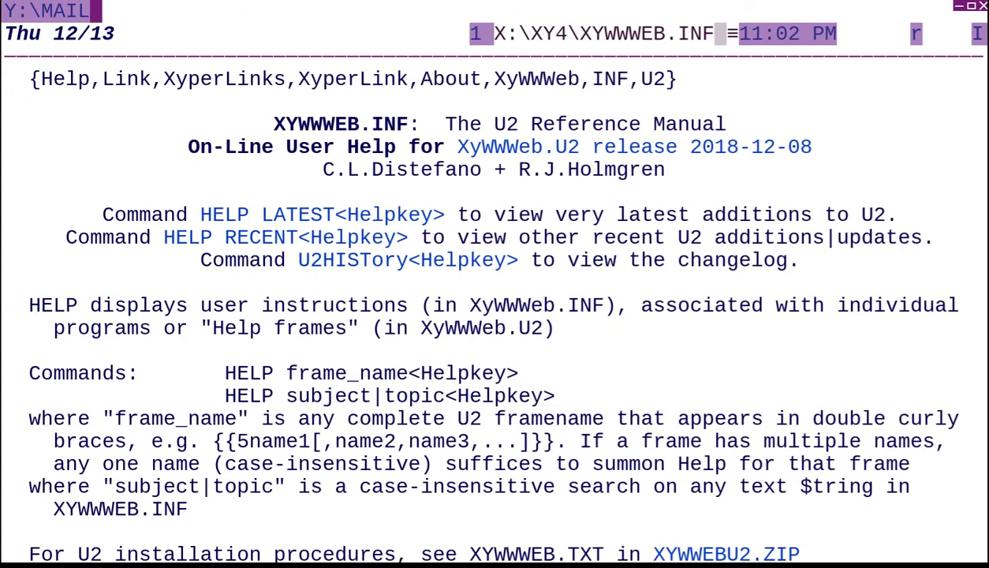
text(sebf )
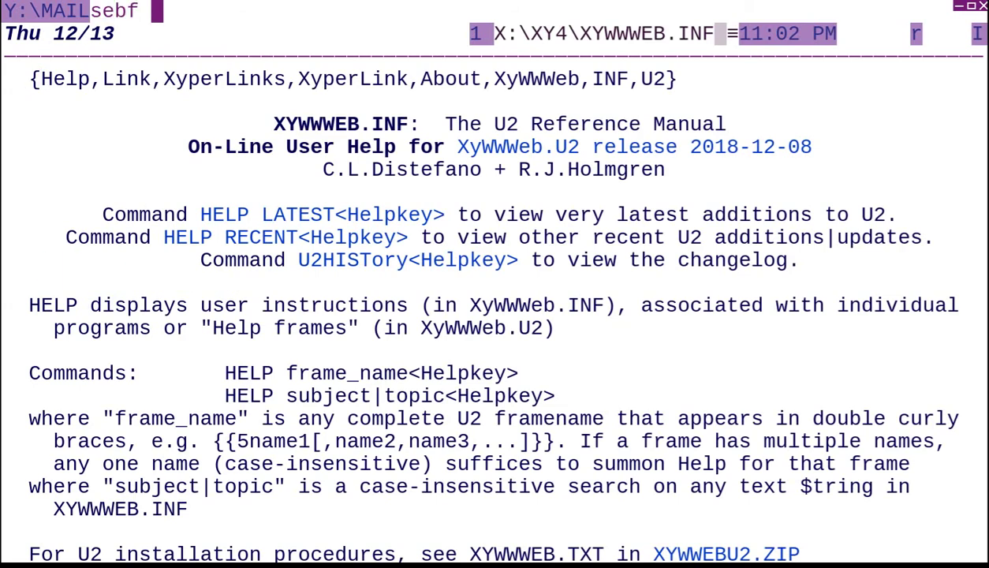
text(xywrite)
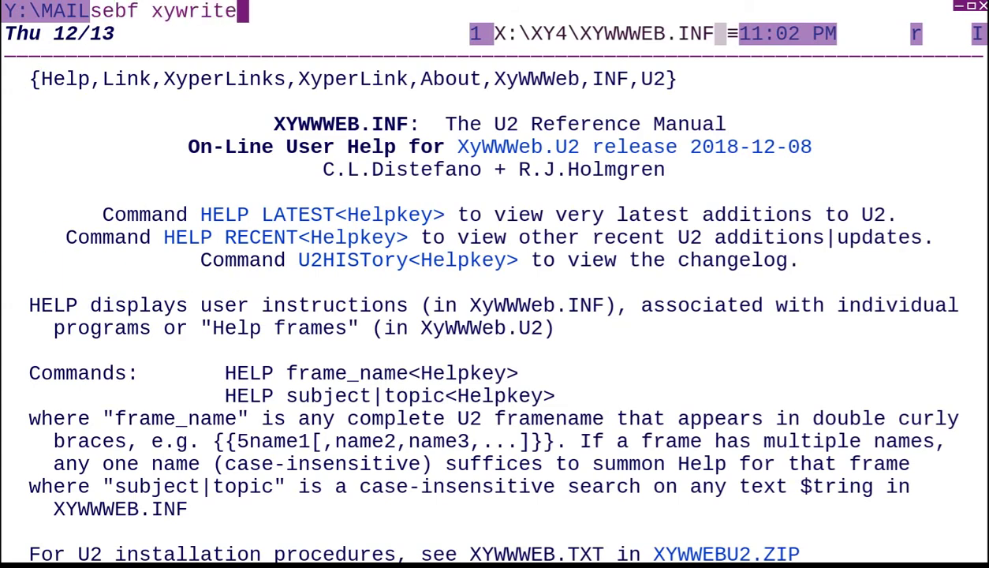
key(Return)
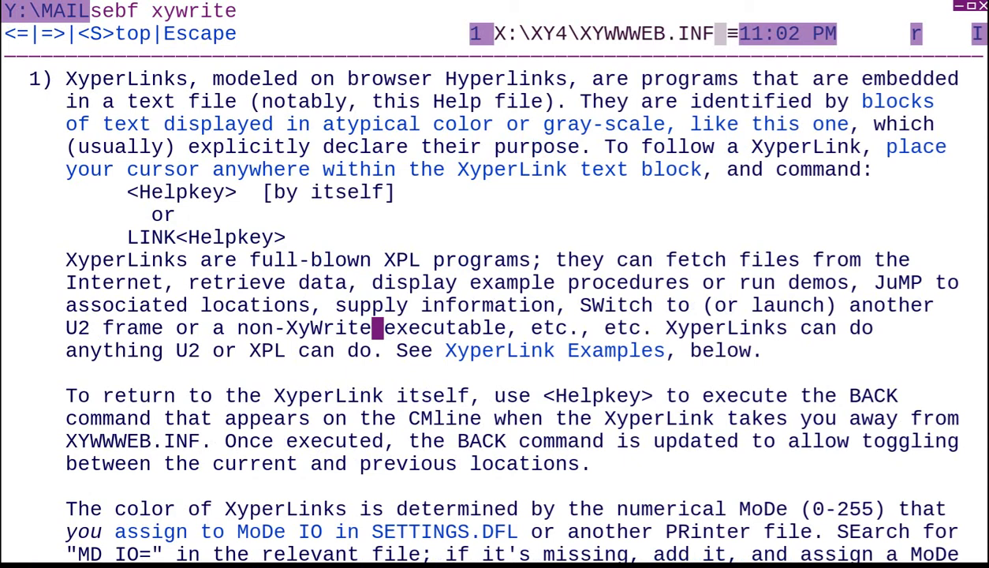
Step back and forth through the occurrences of "xywrite" in the help manual, and end the search at the mailing list example.
key(F9)
key(F9)
key(F9)
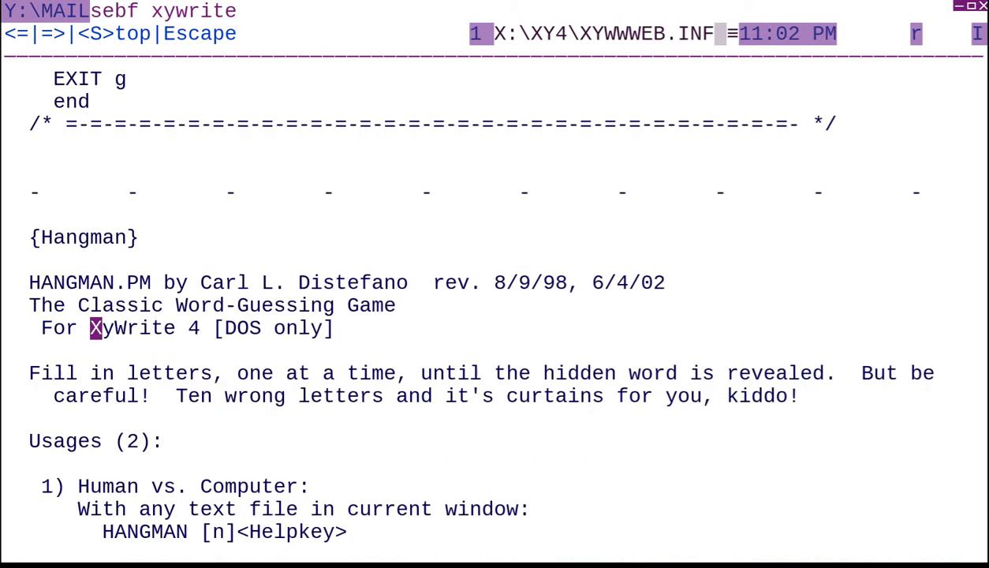
key(F9)
key(F9)
key(F9)
key(F9)
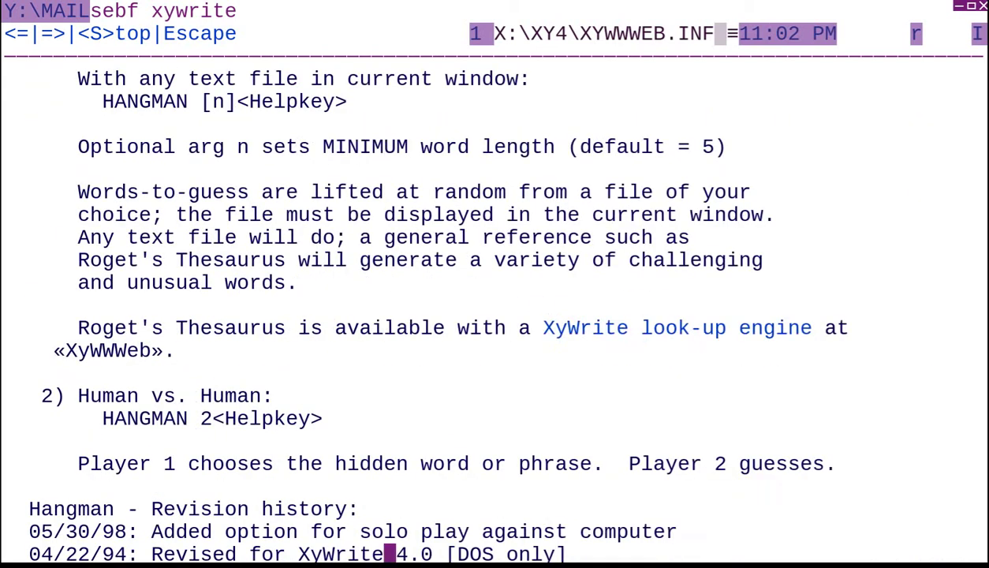
key(F9)
key(F9)
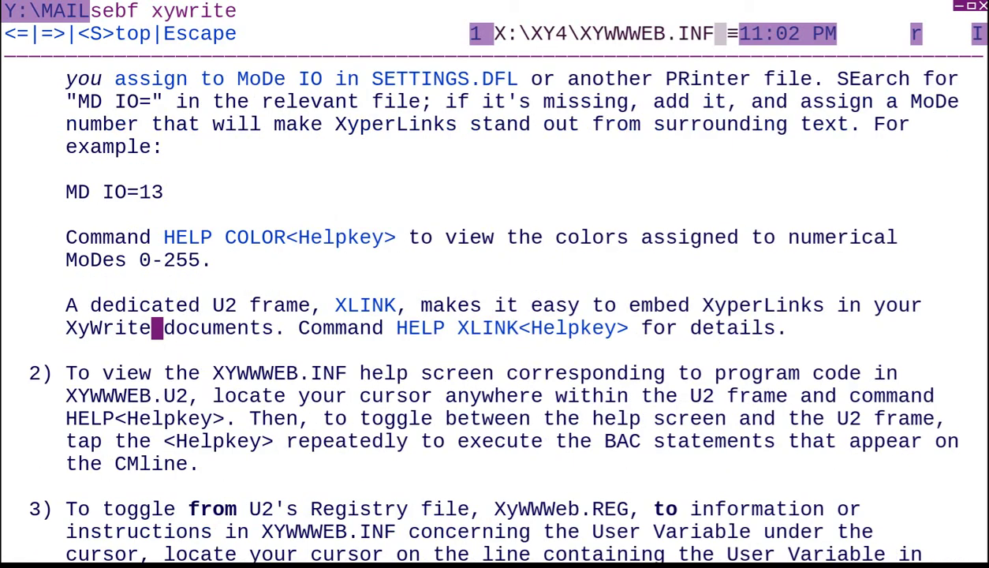
key(F9)
key(F9)
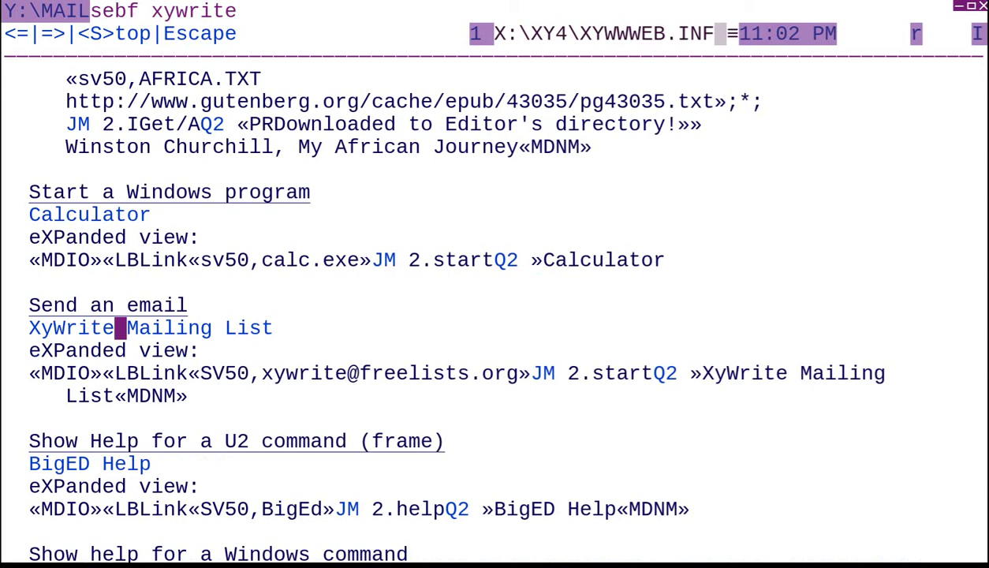
key(F9)
key(F9)
key(Escape)
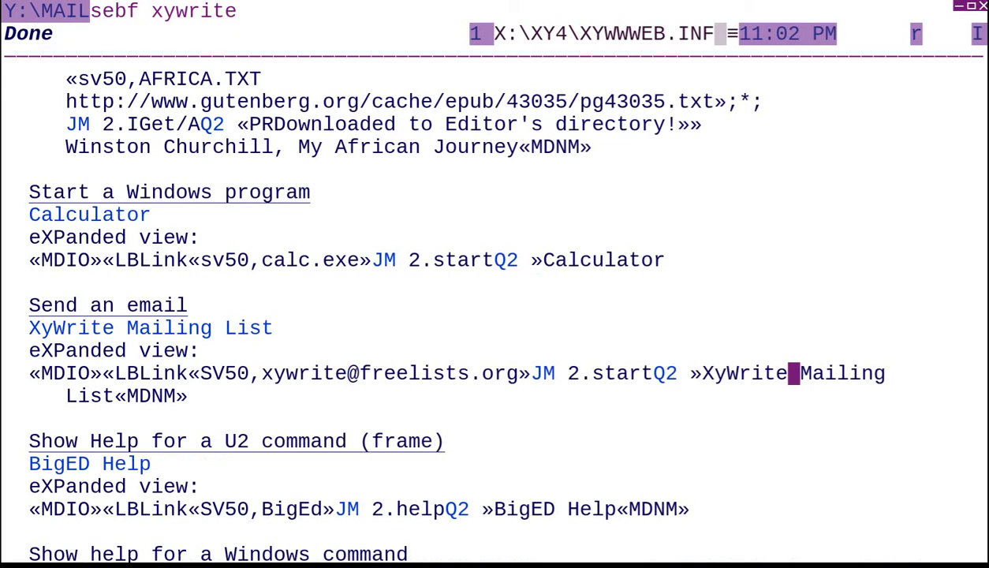
key(F5)
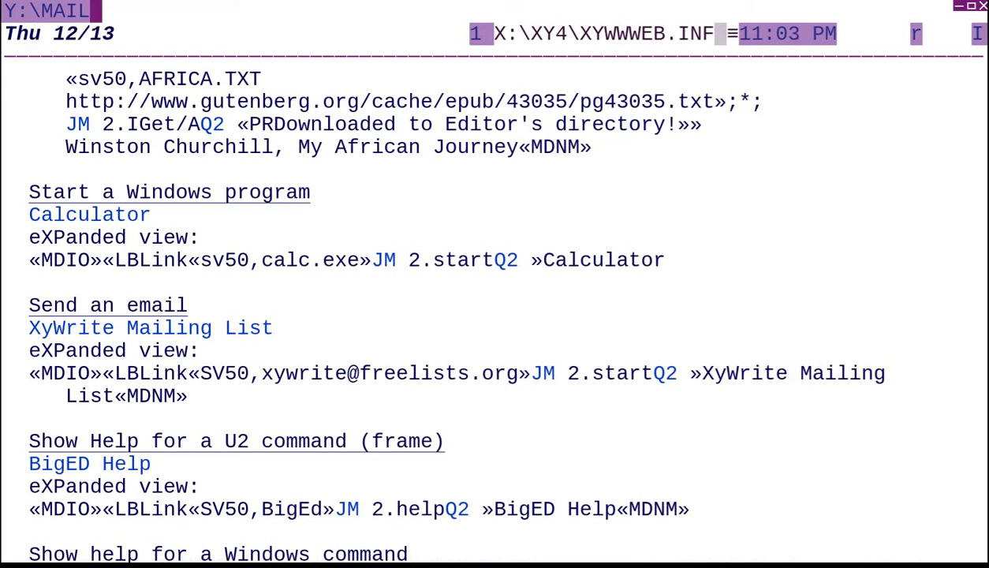
text(he seb)
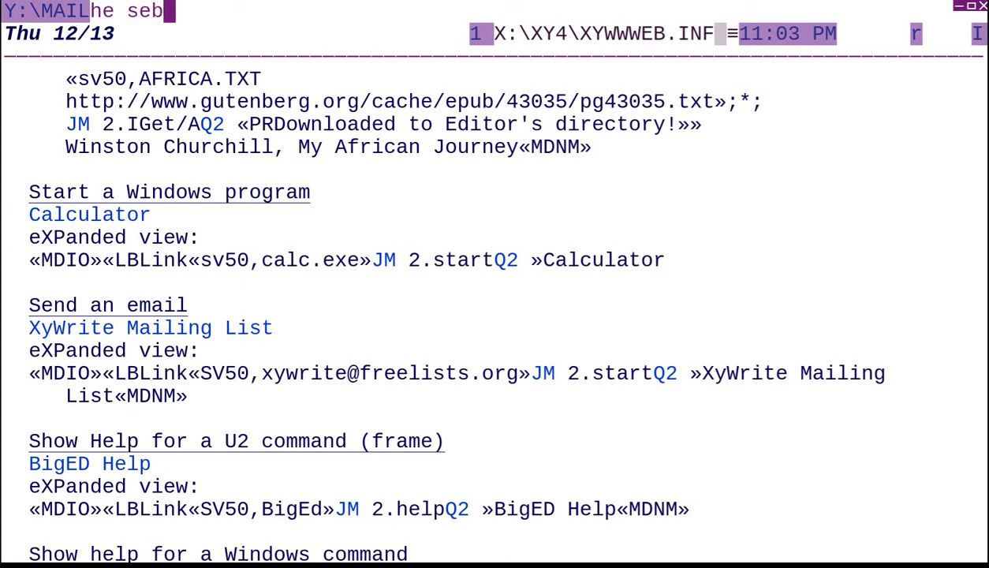
key(Return)
Open the program code of the sebf frame with the nabfrm command and look through it.
text(nag)
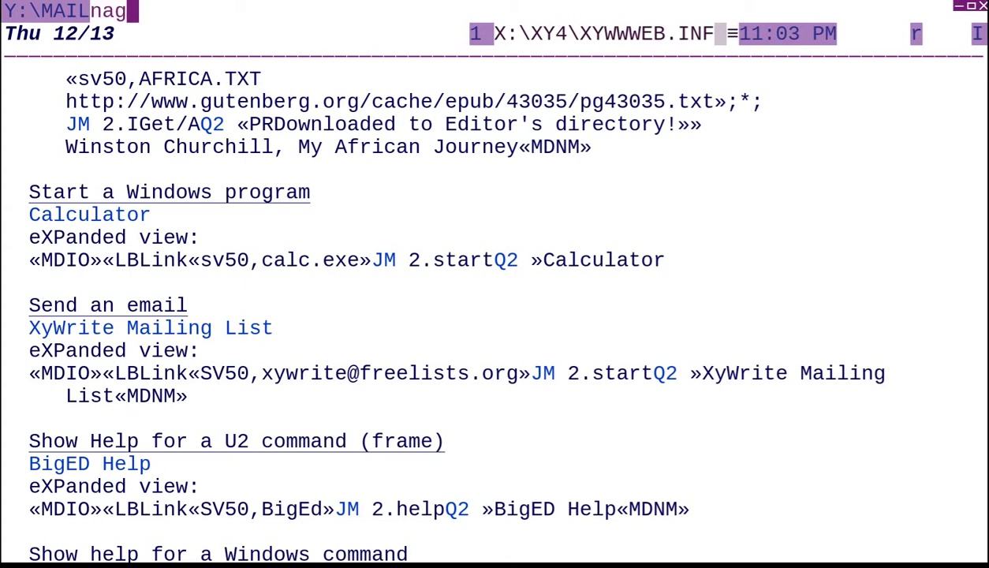
key(BackSpace)
text(bfrm )
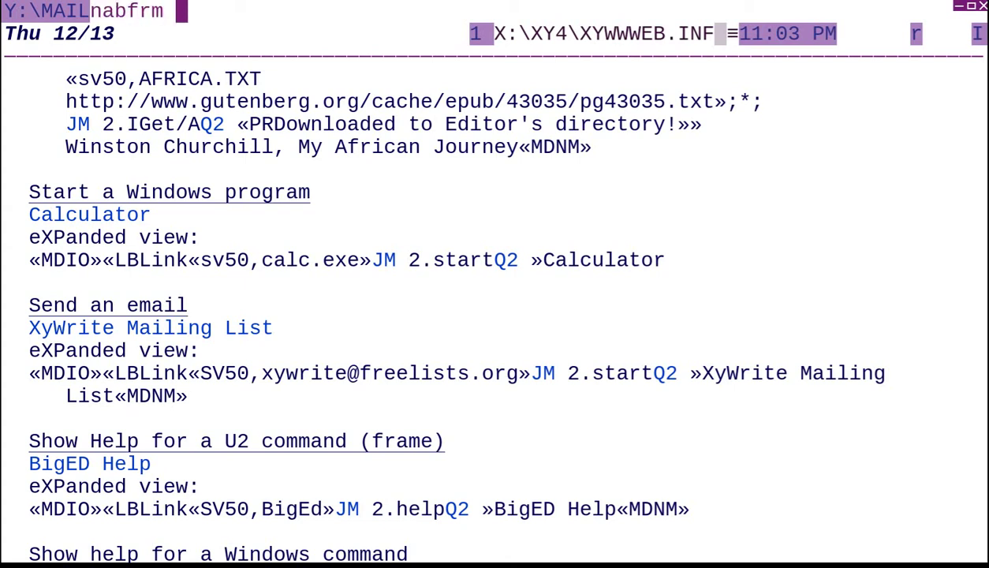
text(sebf)
key(Return)
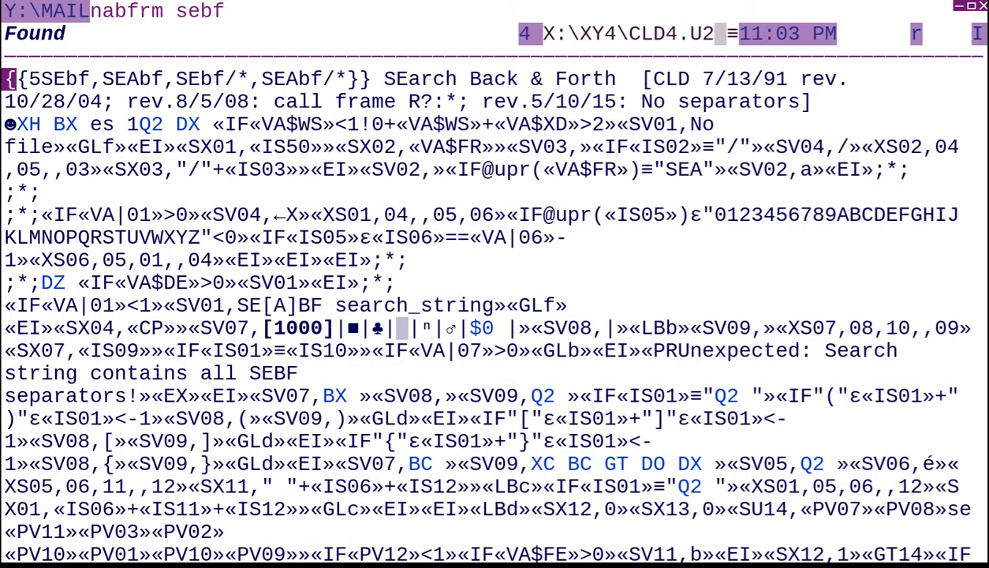
scroll(494, 316, down, 5)
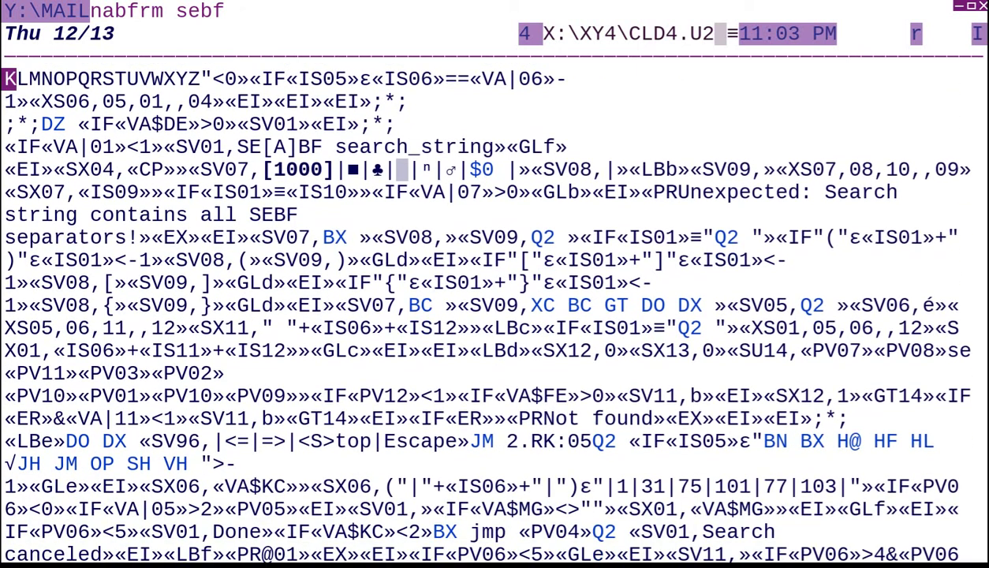
scroll(495, 315, down, 5)
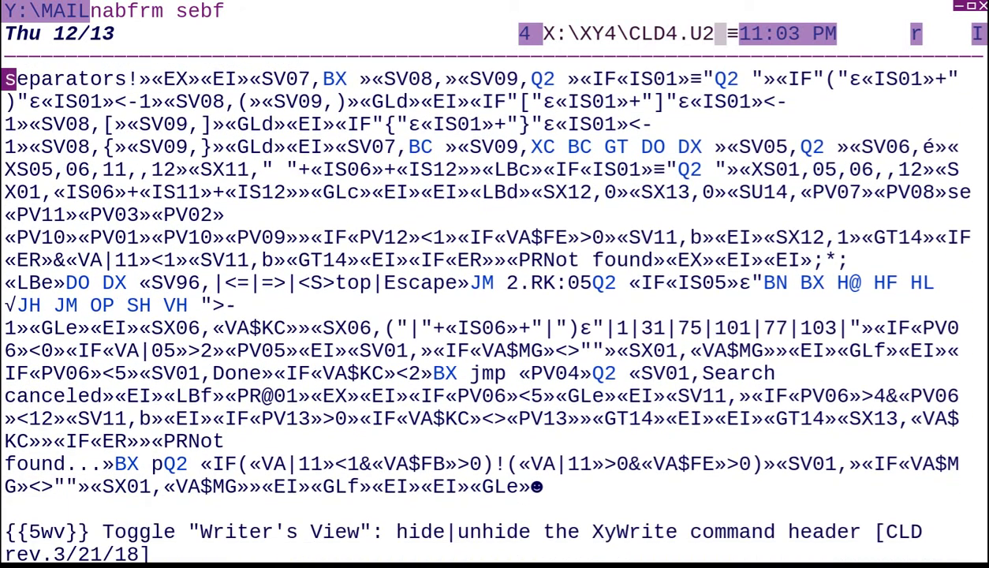
scroll(494, 316, up, 3)
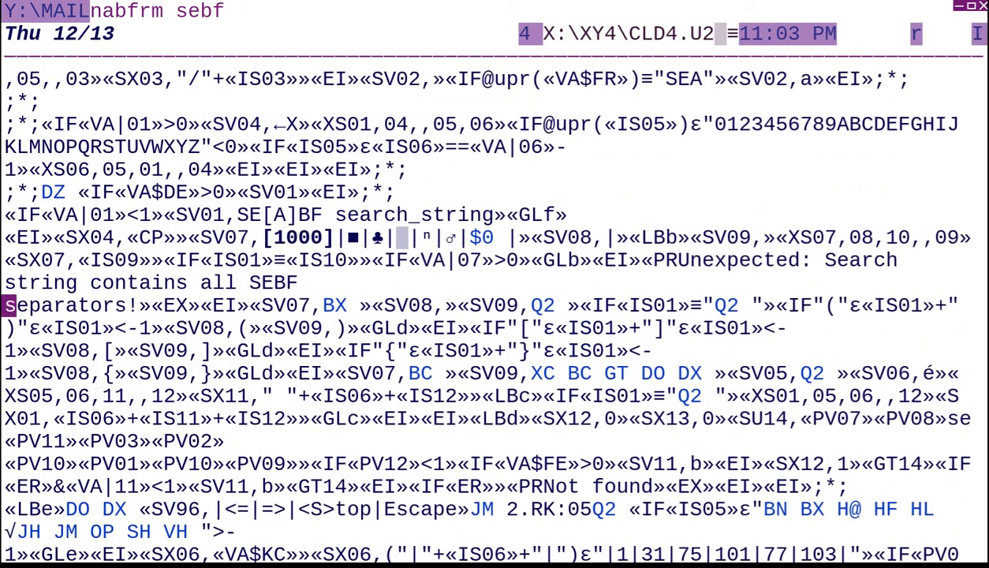
Look over the rest of the sebf code, and return to the fnu entry in the command list with the command line cleared.
scroll(495, 316, up, 3)
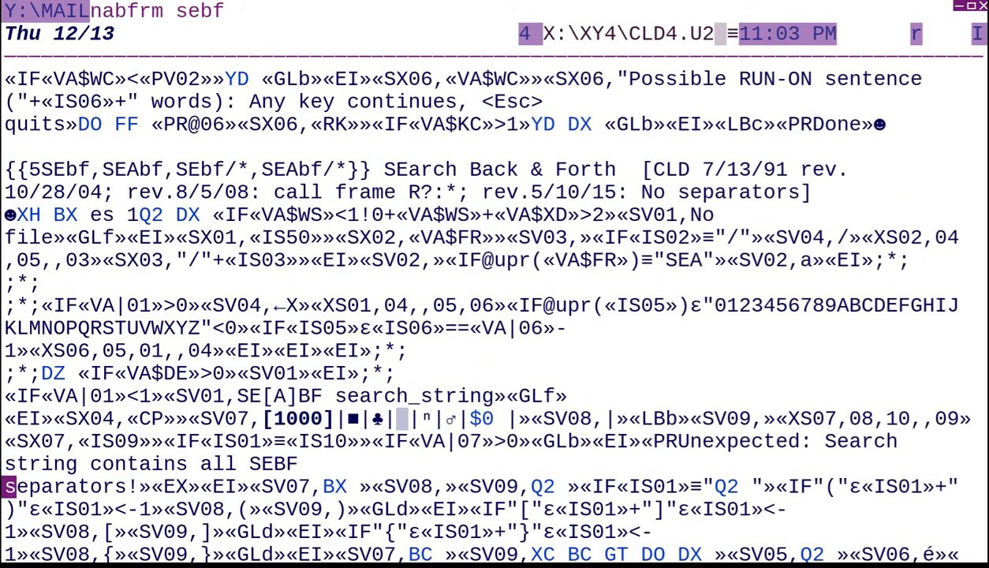
key(Page_Down)
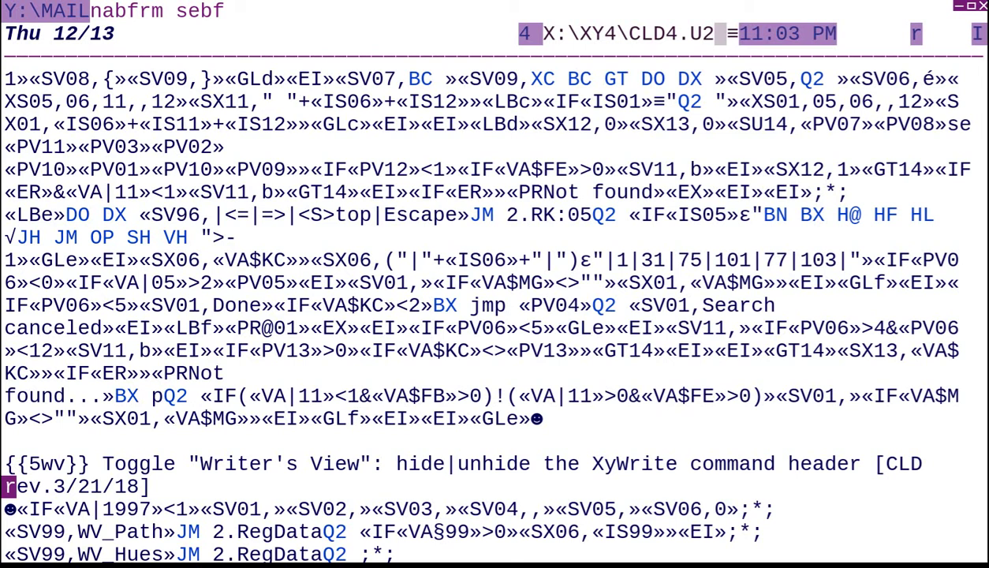
key(ctrl+Tab)
key(ctrl+Tab)
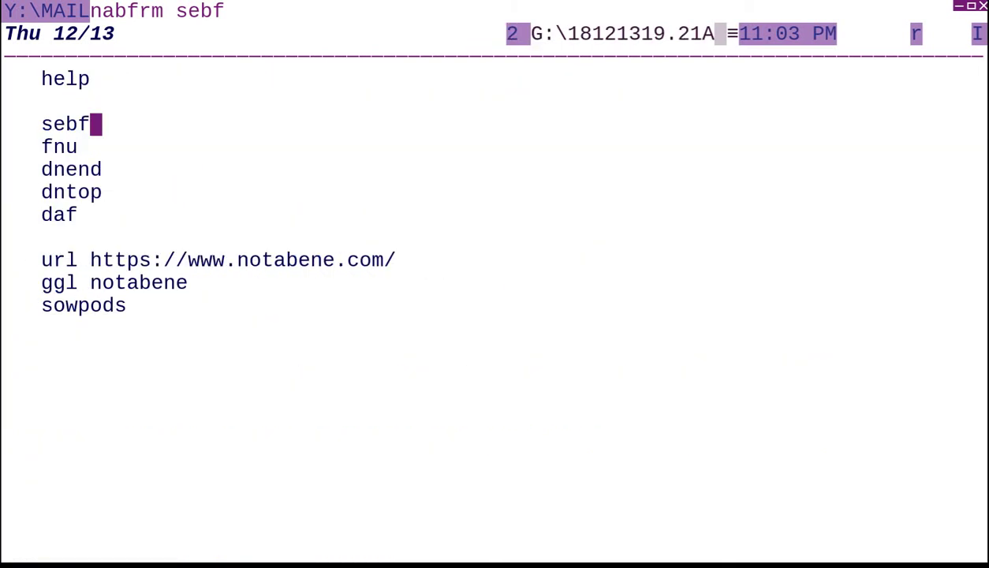
key(Home)
key(Down)
key(Escape)
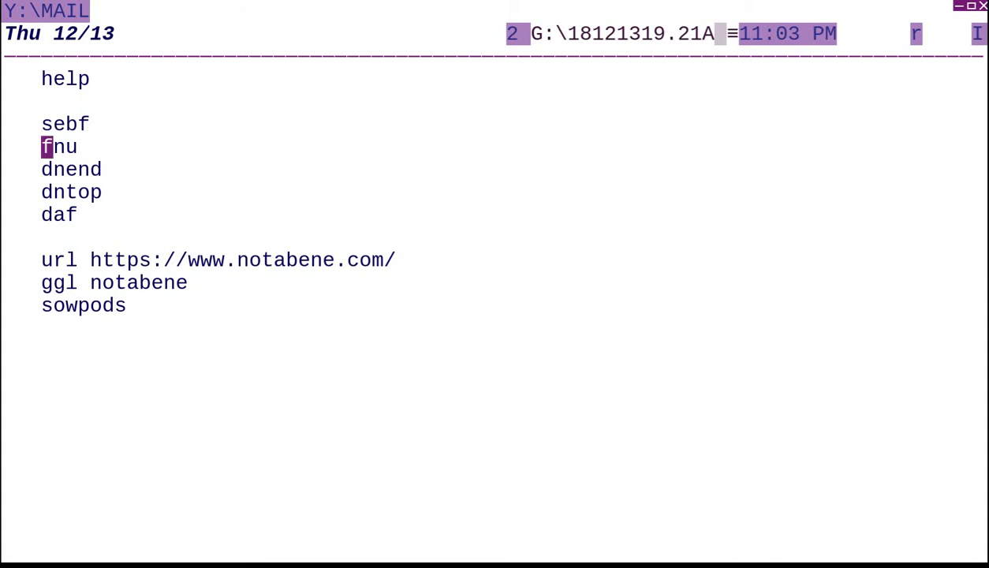
Open the bookmarks file CLDLINKS.TXT with the links command.
text(fnu)
key(Return)
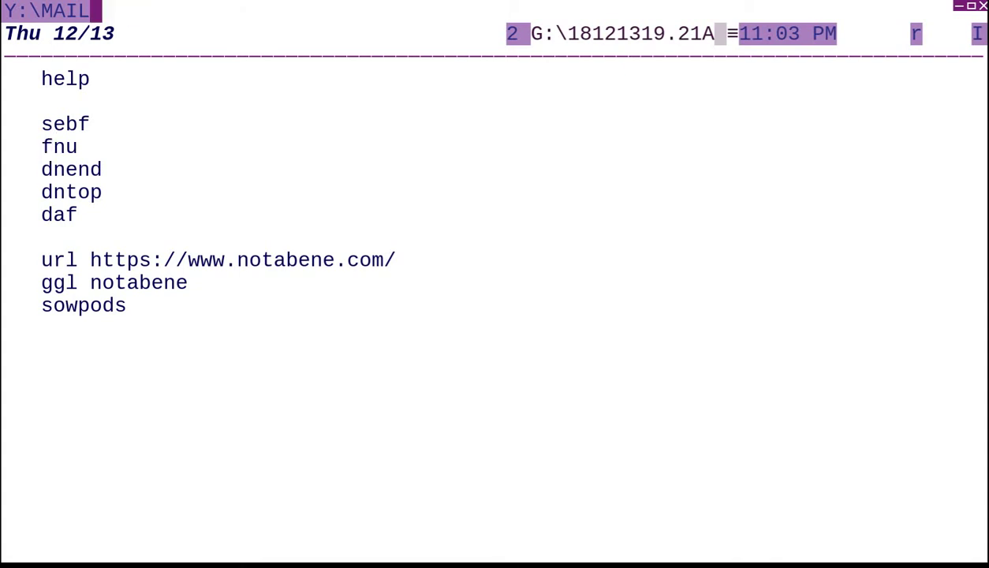
text(links)
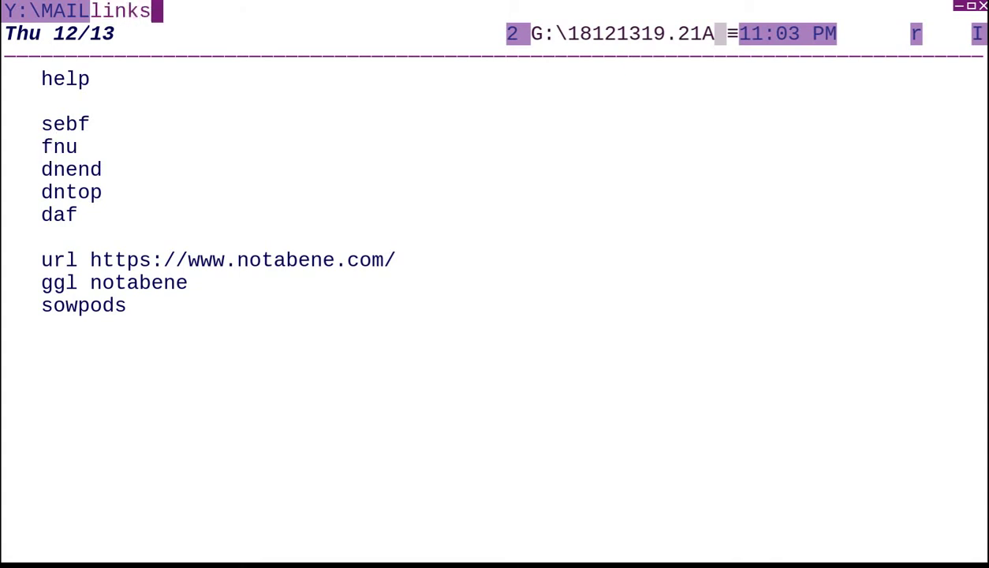
key(Return)
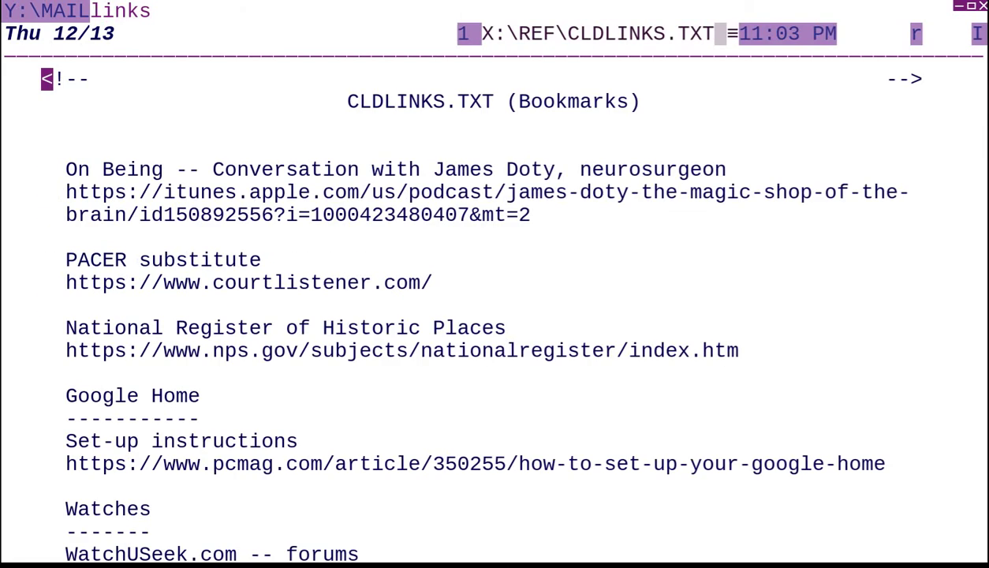
Run fnu in the bookmarks file and repeat it to step through successive URLs up to the NATO Strap Co. address.
text(fnu)
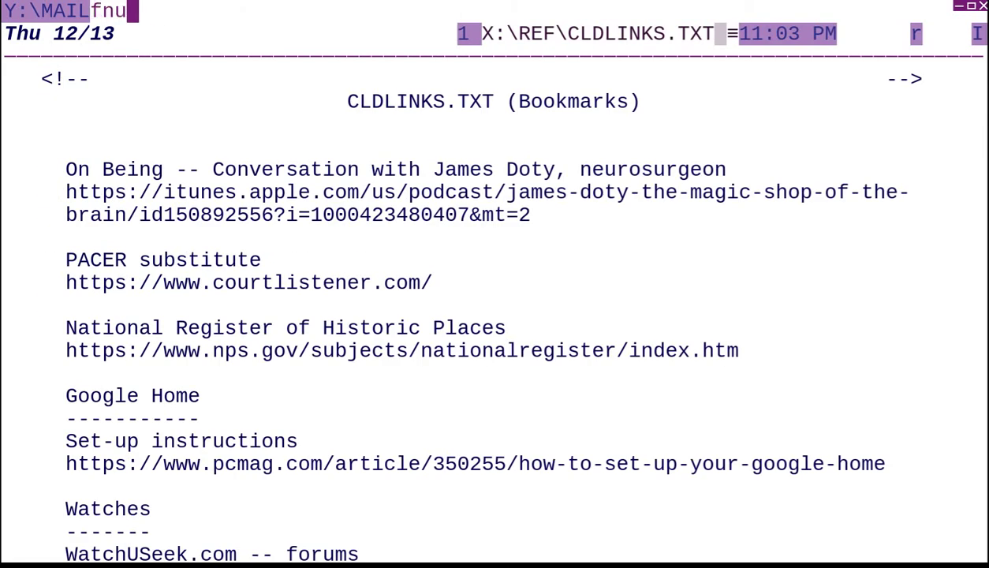
key(Return)
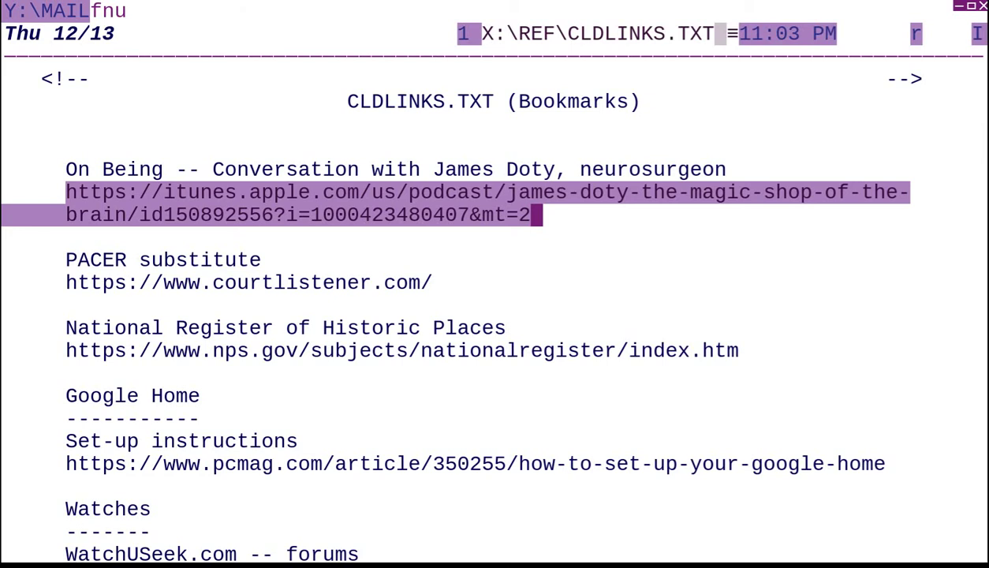
key(F9)
key(F9)
key(F9)
key(F9)
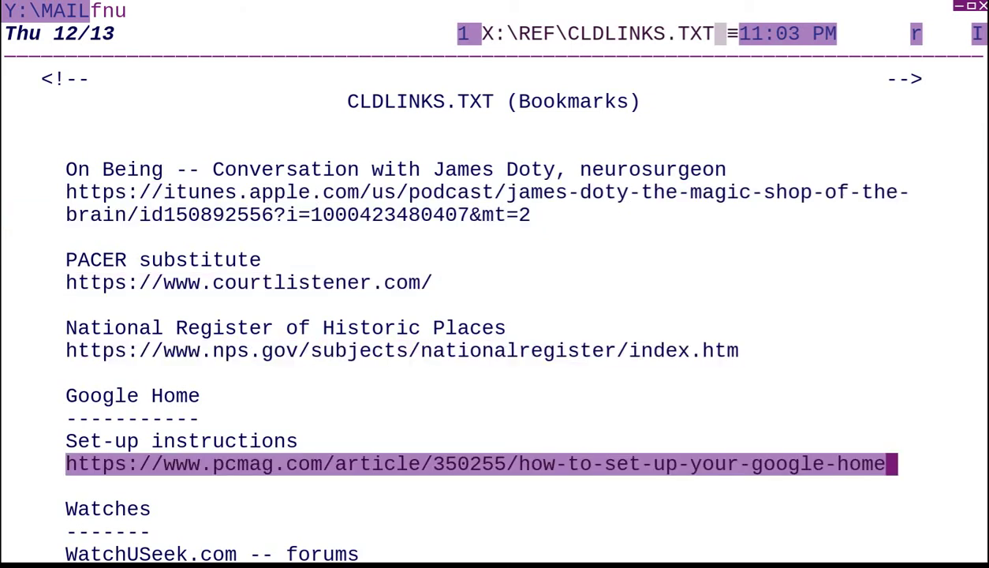
key(F9)
key(F9)
key(F9)
key(F9)
key(F9)
key(F9)
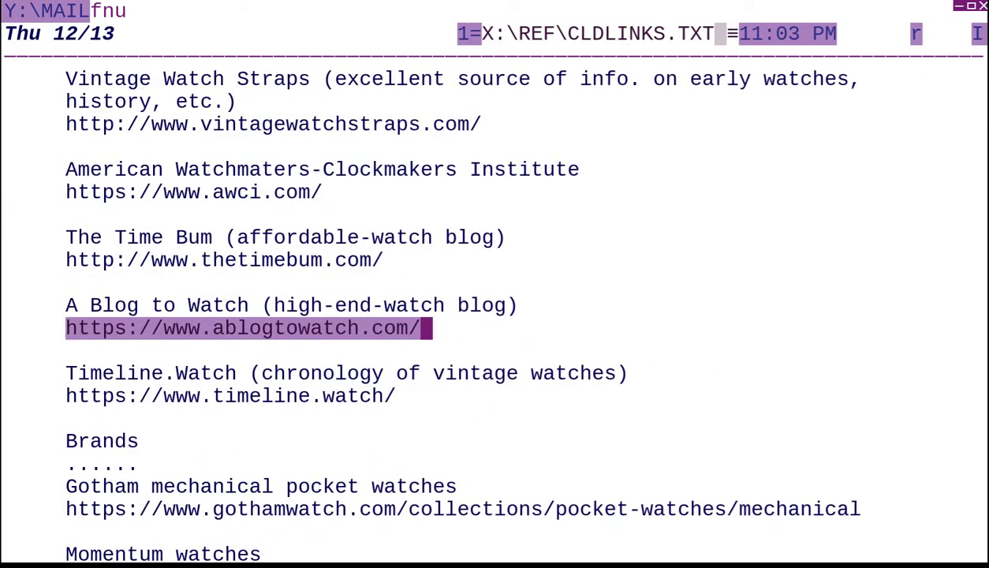
key(F9)
key(F9)
key(F9)
key(F9)
key(F9)
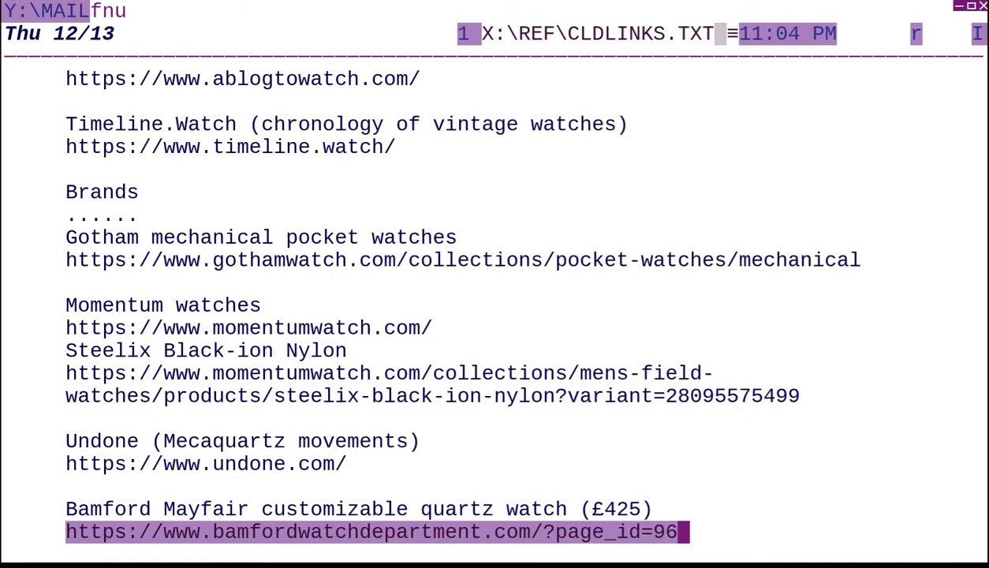
key(F9)
key(F9)
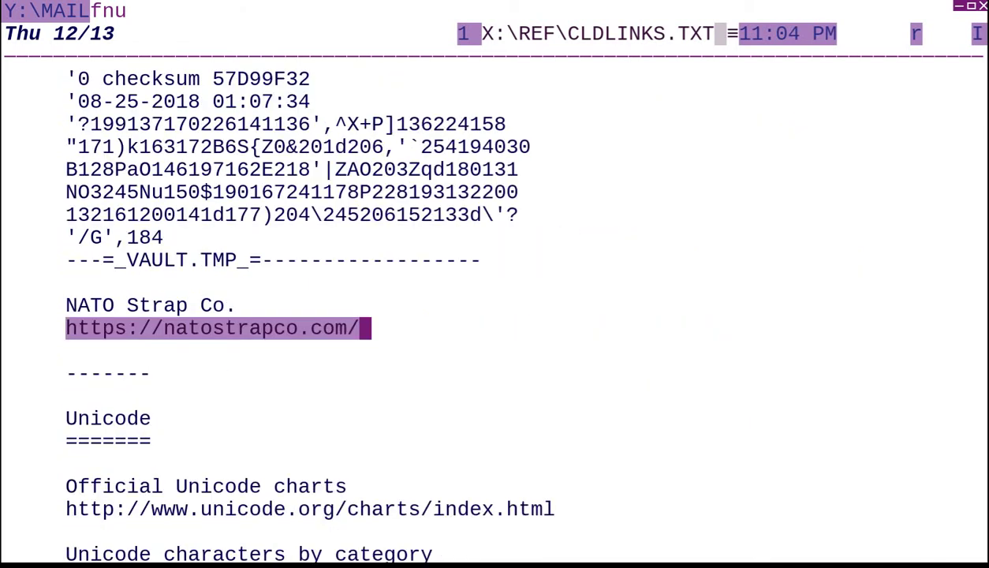
Leave the bookmarks file and open the program code of the fnu frame with nabfrm.
key(shift+F10)
key(F10)
key(Home)
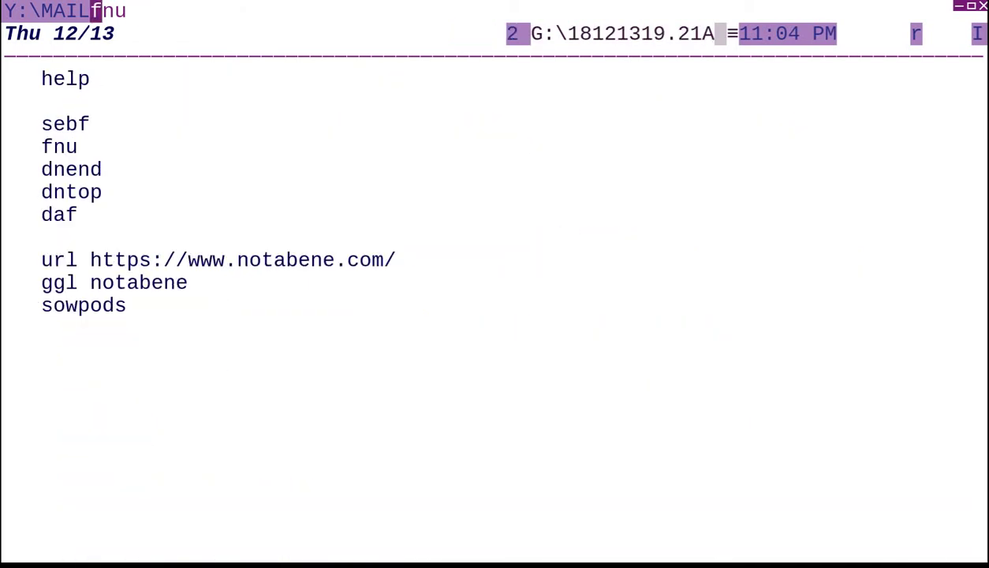
text(nabfrm)
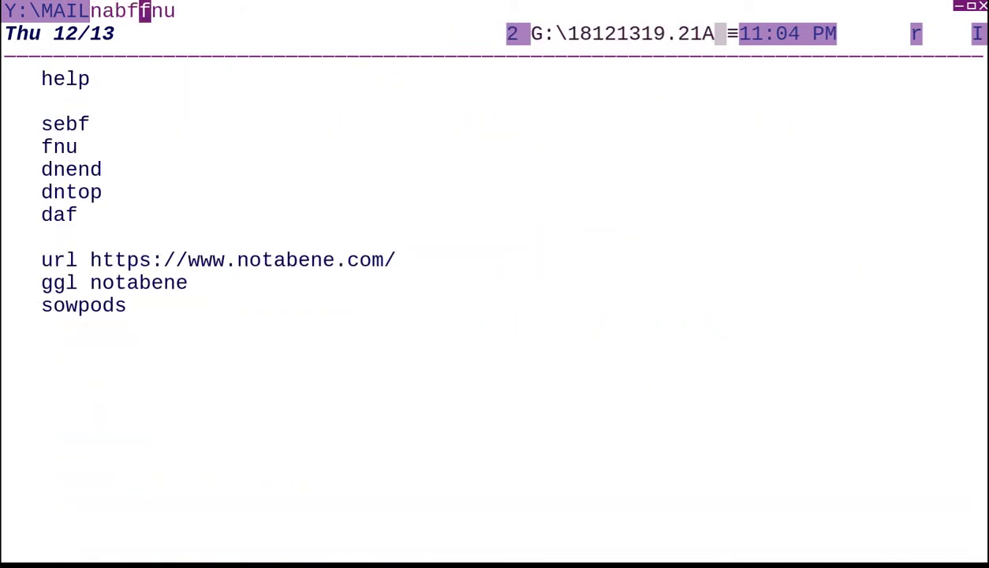
key(Return)
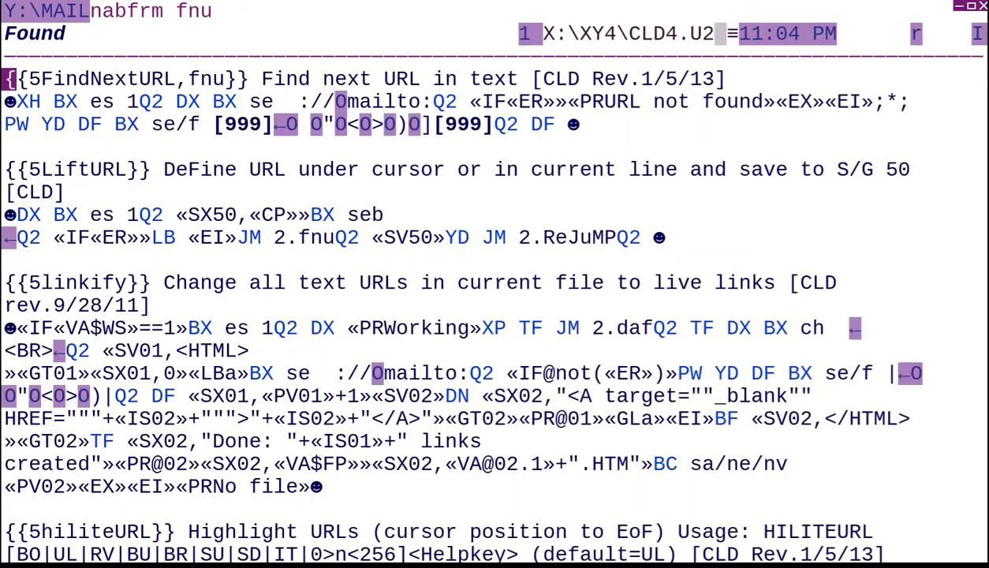
Define the whole FindNextURL frame as a block to show the extent of its code.
key(Down)
key(Down)
key(Down)
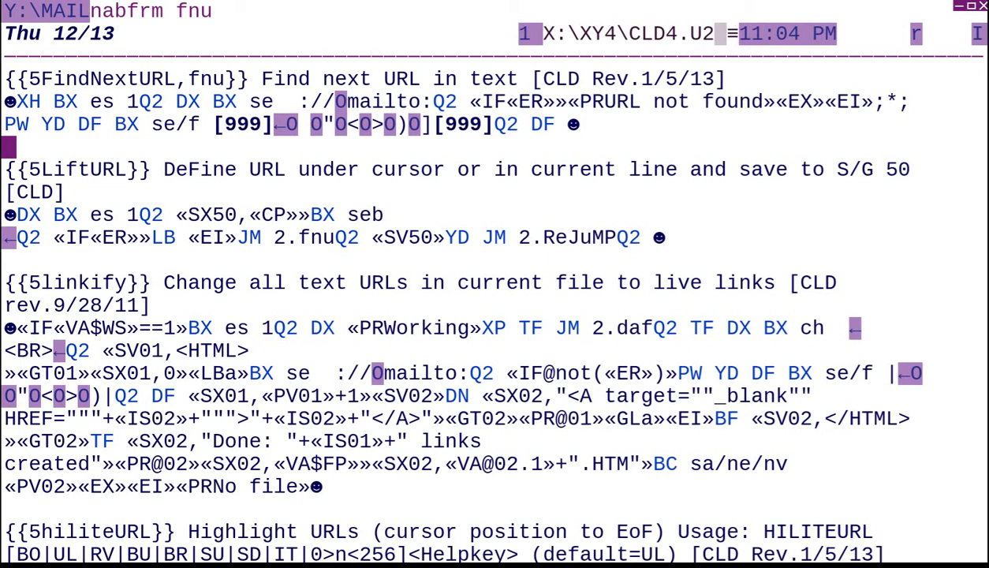
key(Up)
key(Up)
key(Up)
key(F1)
key(Down)
key(Down)
key(Down)
key(F1)
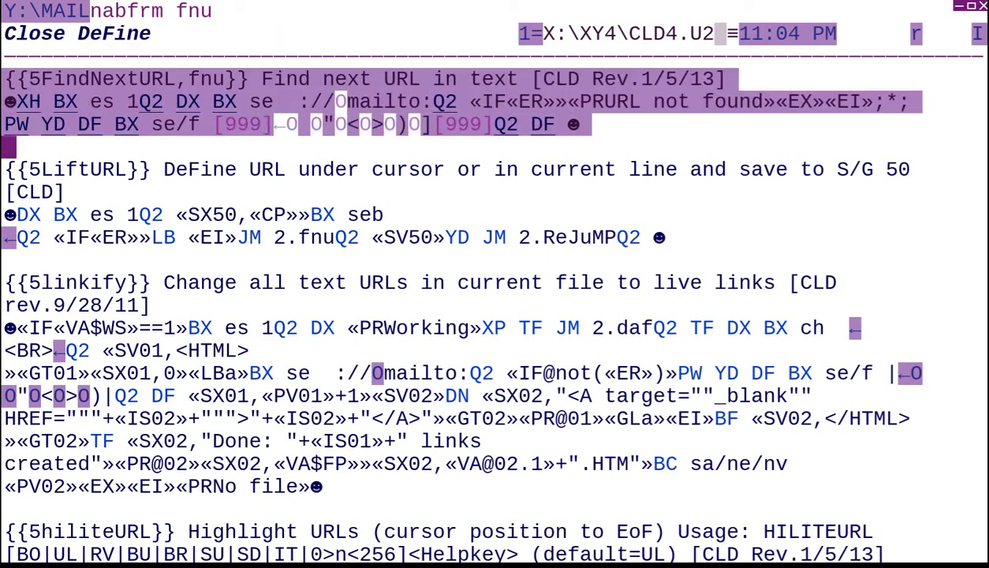
Release the defined block, and return to the dnend entry in the command list with the command line cleared.
key(F3)
key(shift+F10)
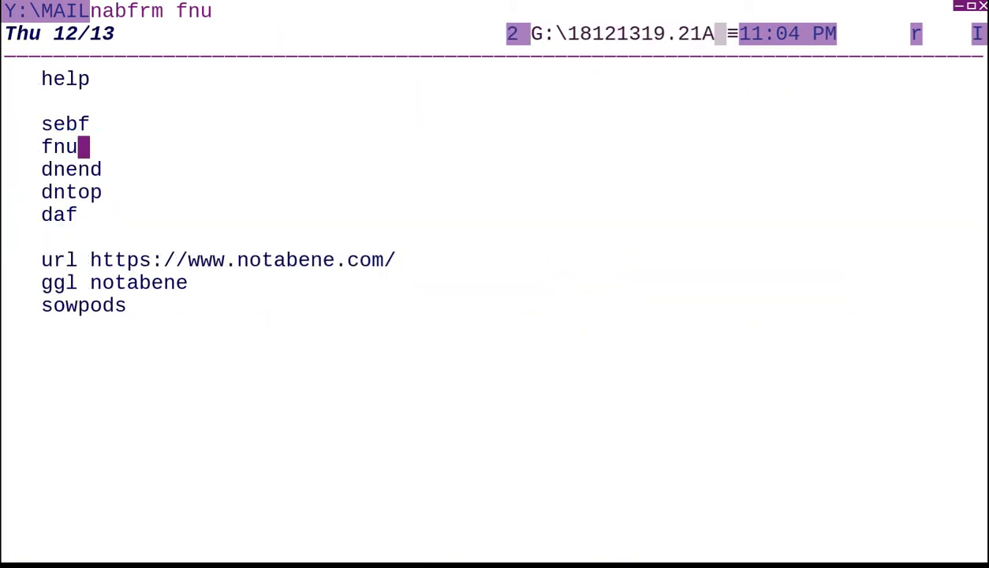
key(Down)
key(Home)
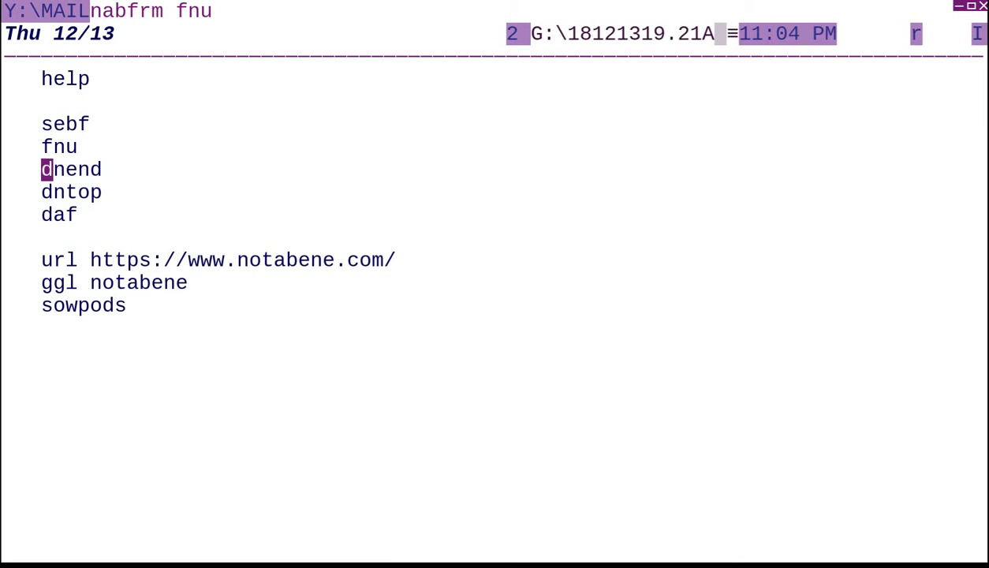
key(Escape)
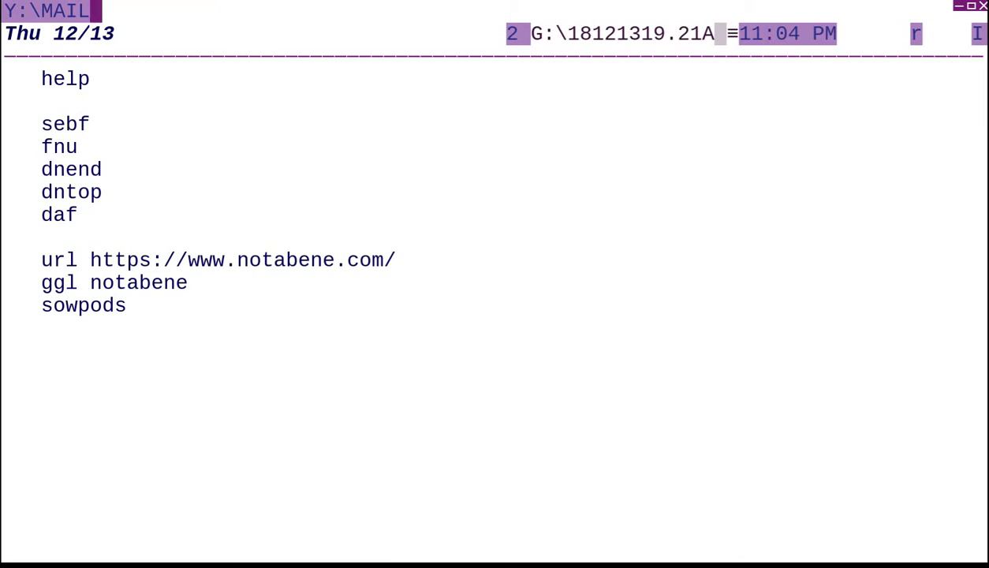
Create a new untitled document with the ne command and fill it with sample text by running the text command repeatedly.
text(a)
key(BackSpace)
text(ne)
key(Return)
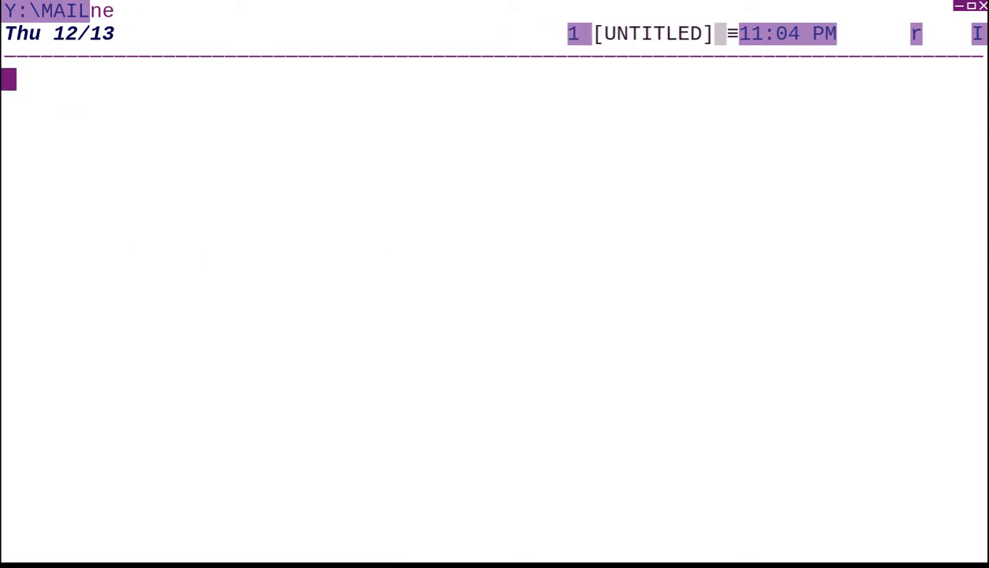
text(text)
key(Return)
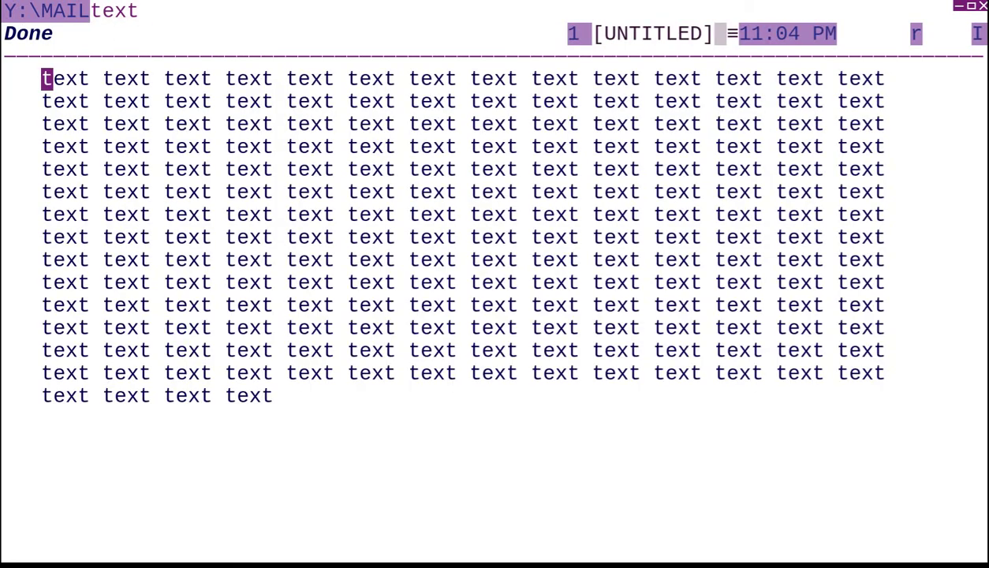
key(Return)
Move the cursor several lines down the sample text and delete everything from there to the end of the file with dnend.
key(Down)
key(Down)
key(Down)
key(Down)
key(Down)
key(Down)
key(Down)
key(Down)
key(Down)
key(Down)
key(Down)
key(Down)
key(Down)
key(Down)
key(Down)
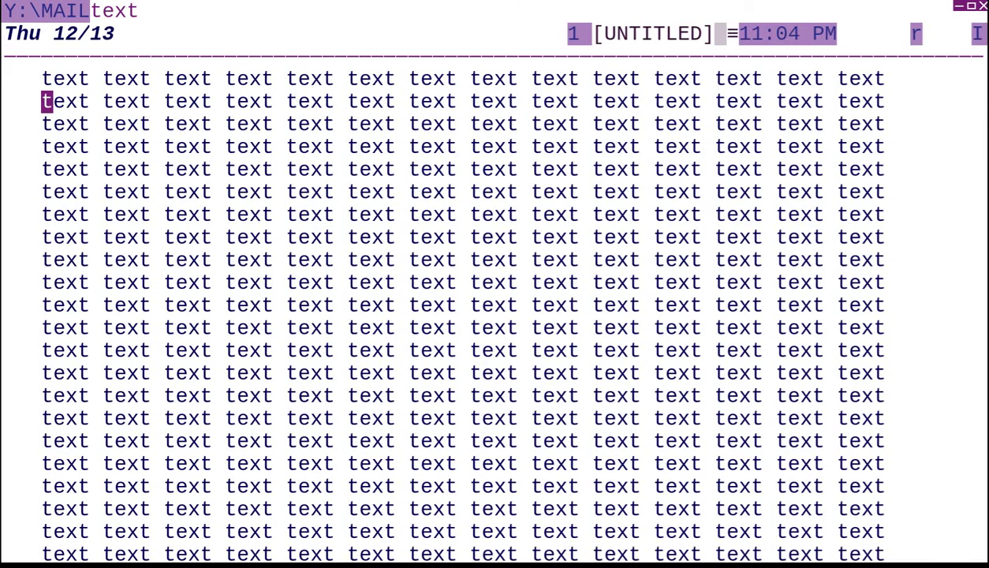
key(F5)
text(dnend)
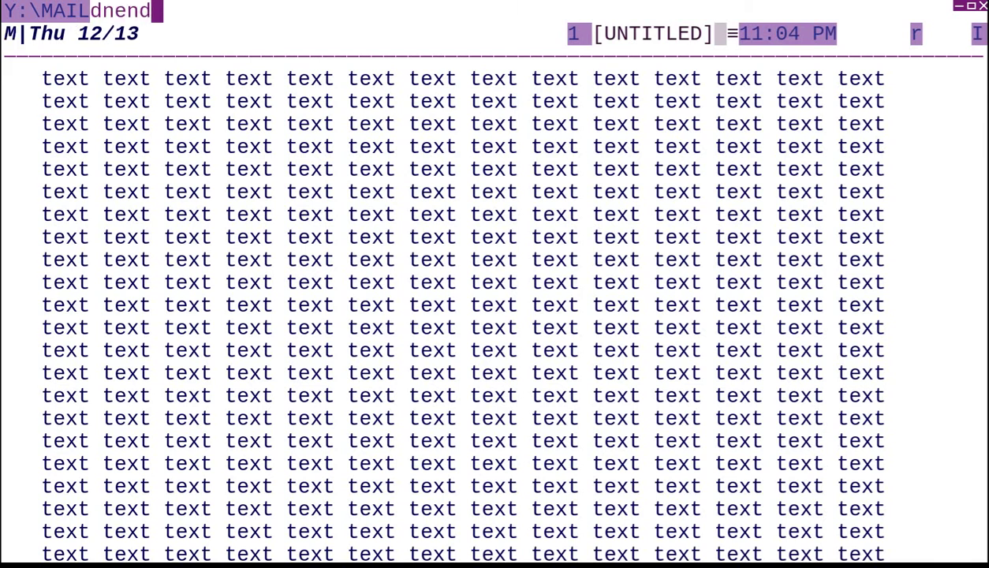
key(Return)
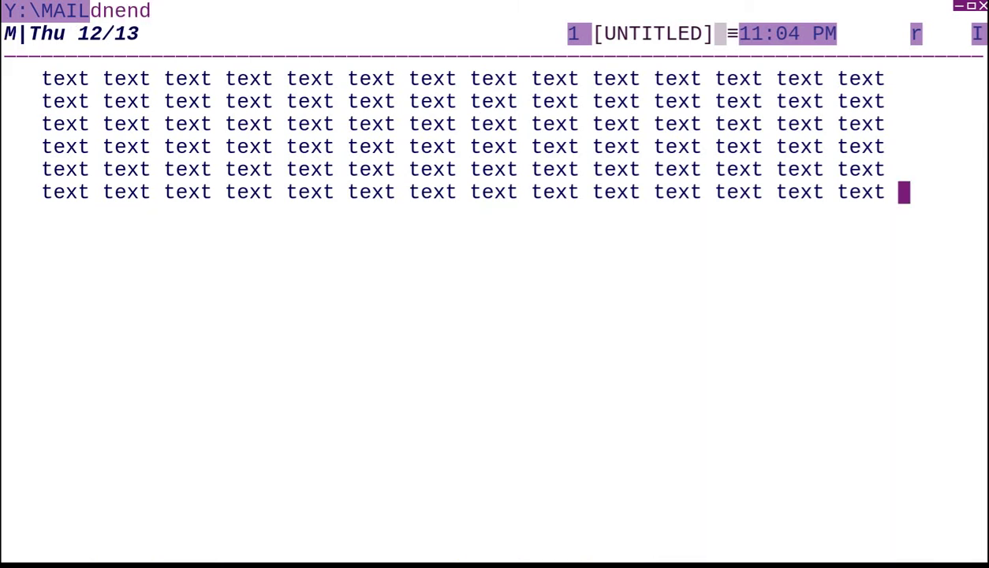
Place the cursor at the start of the second text line and delete everything from there to the top of the file with dntop.
key(Up)
key(Up)
key(Up)
key(Up)
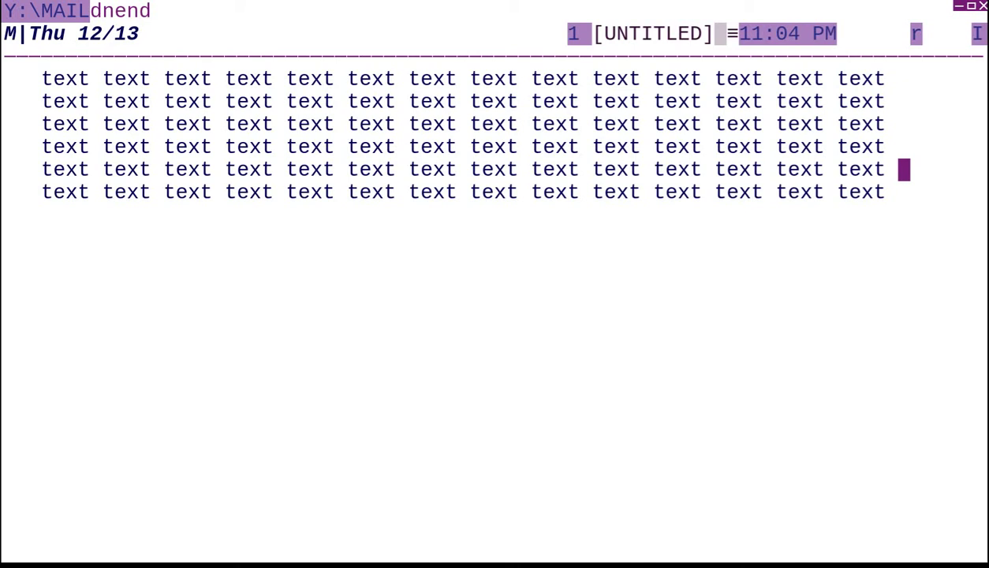
key(Home)
key(F5)
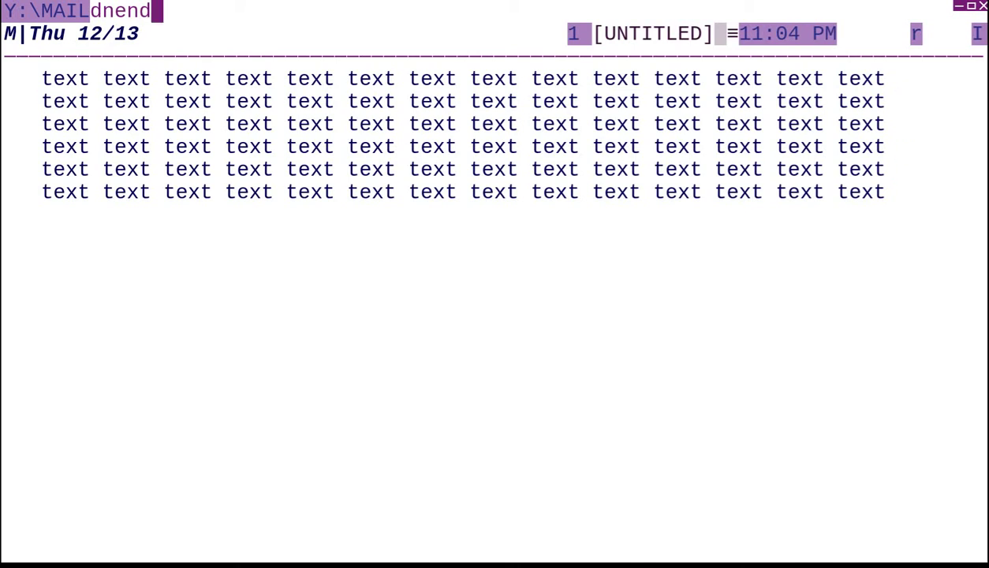
key(BackSpace)
key(BackSpace)
key(BackSpace)
text(top)
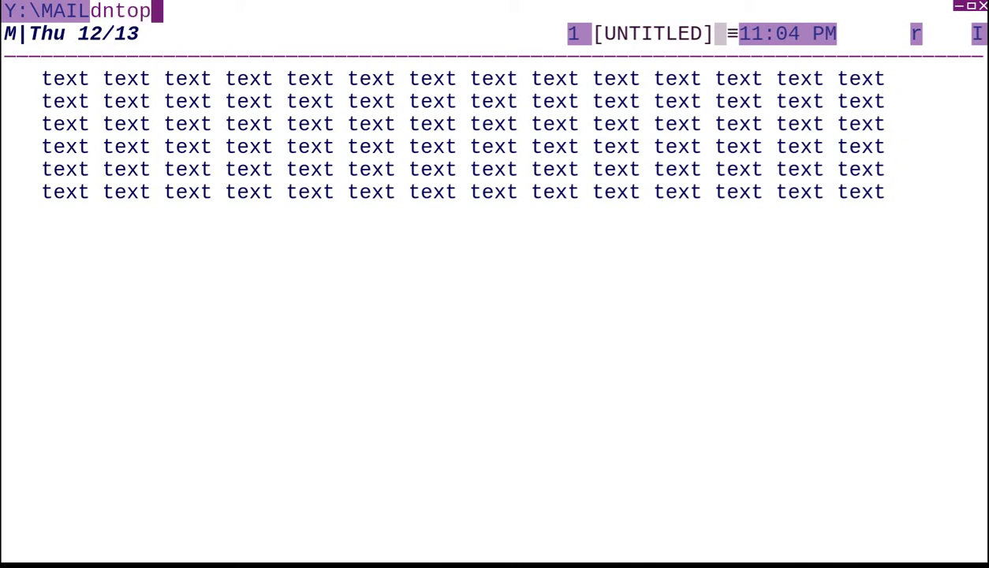
key(Return)
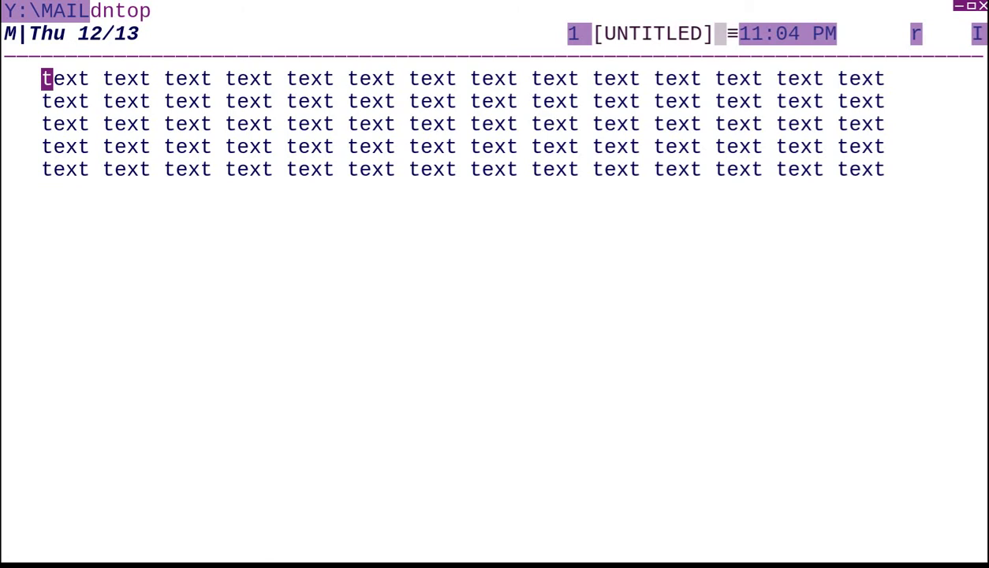
Look up the ??end frame with the he command.
key(F5)
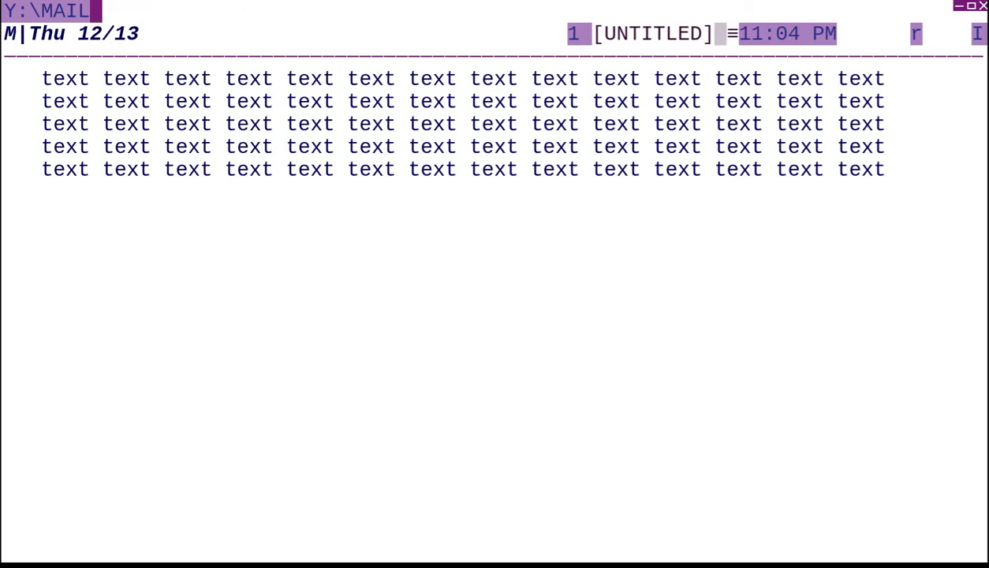
text(he ??)
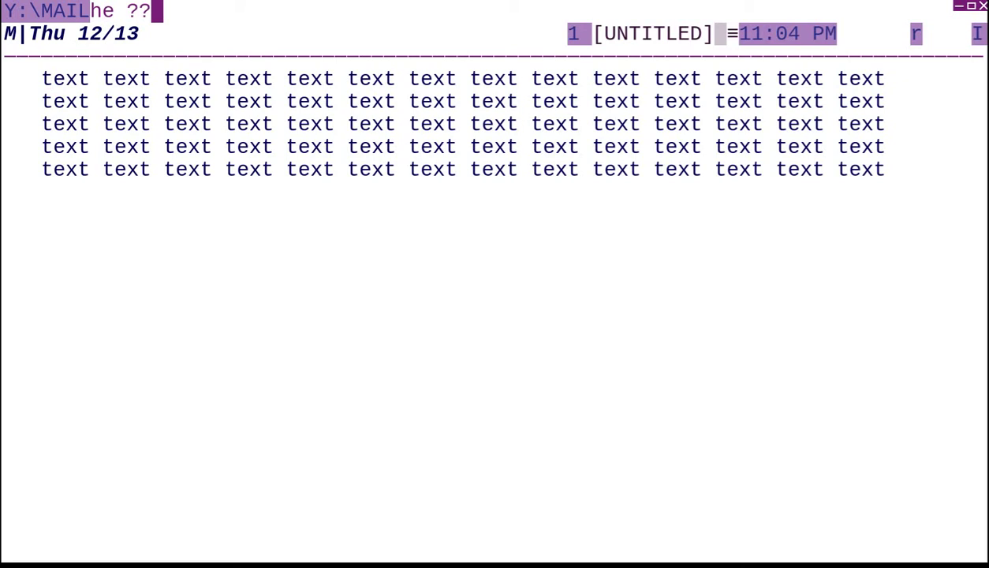
text(end)
key(Return)
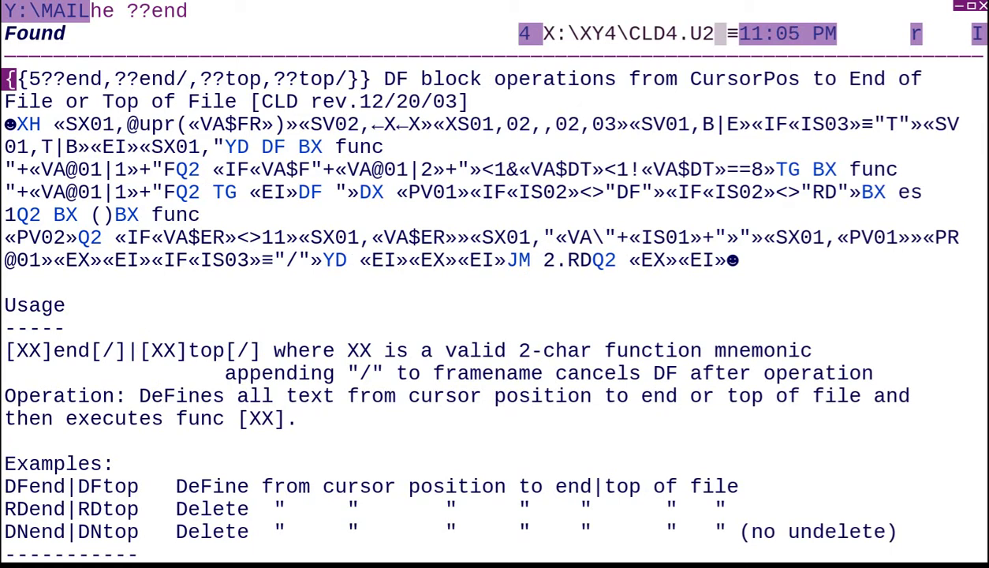
Read the code, usage notes and examples of the ??end frame, and return to the command list document.
key(Down)
key(Down)
key(Down)
key(Down)
key(Down)
key(Down)
key(Down)
key(Down)
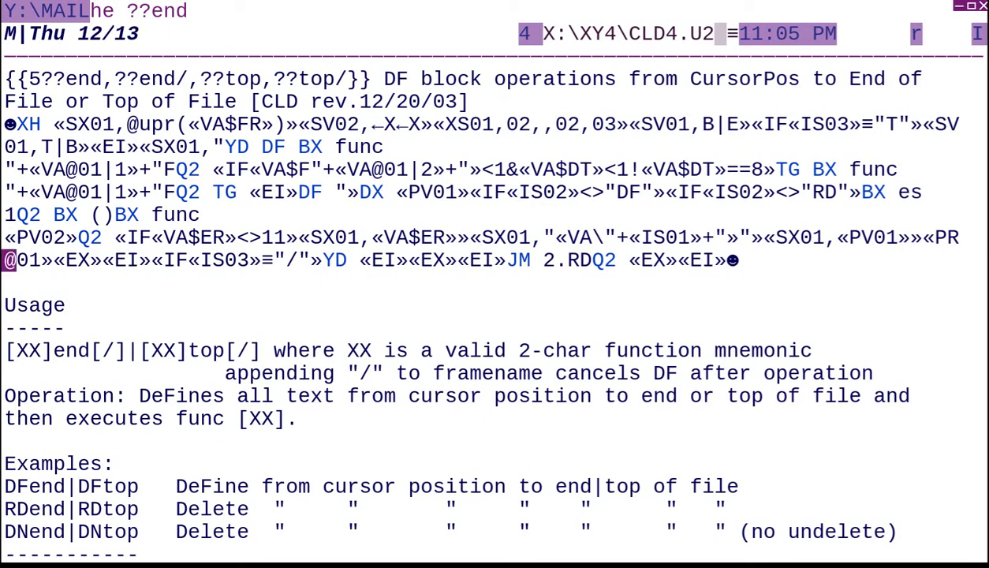
key(ctrl+F4)
key(ctrl+F4)
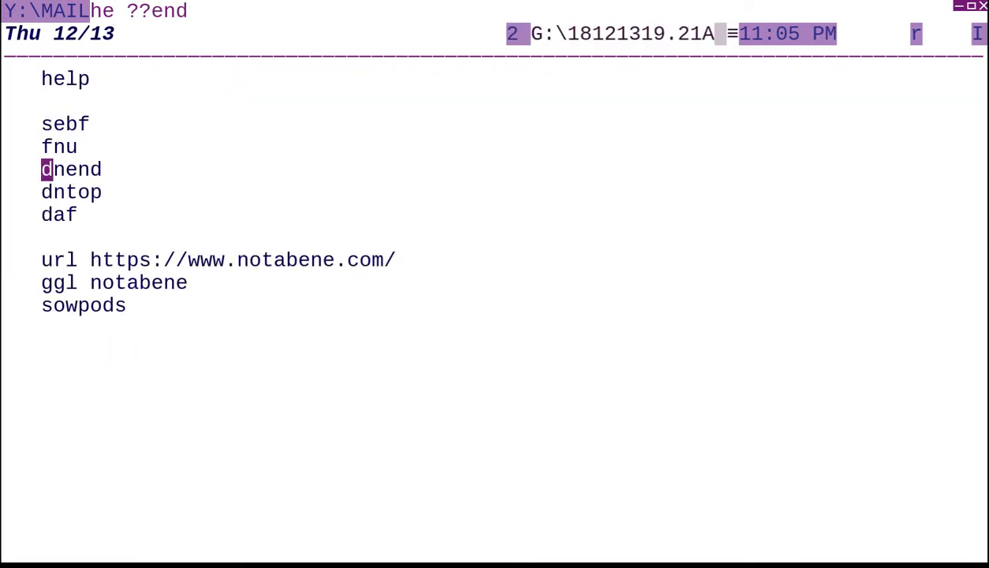
Move to the daf entry in the list, change the working directory to X:\xy4 and open XY4MENU.TXT.
key(Down)
key(Down)
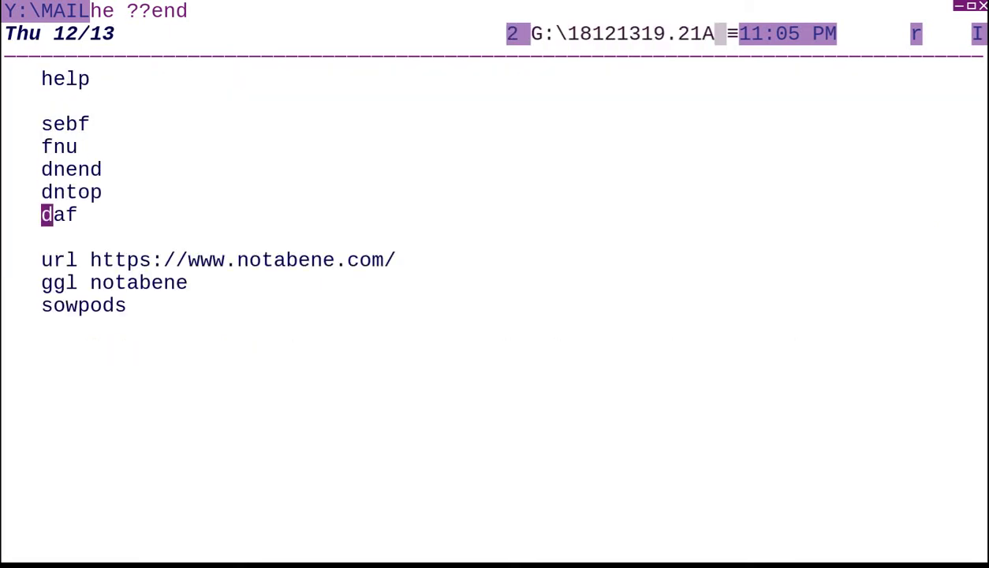
key(Escape)
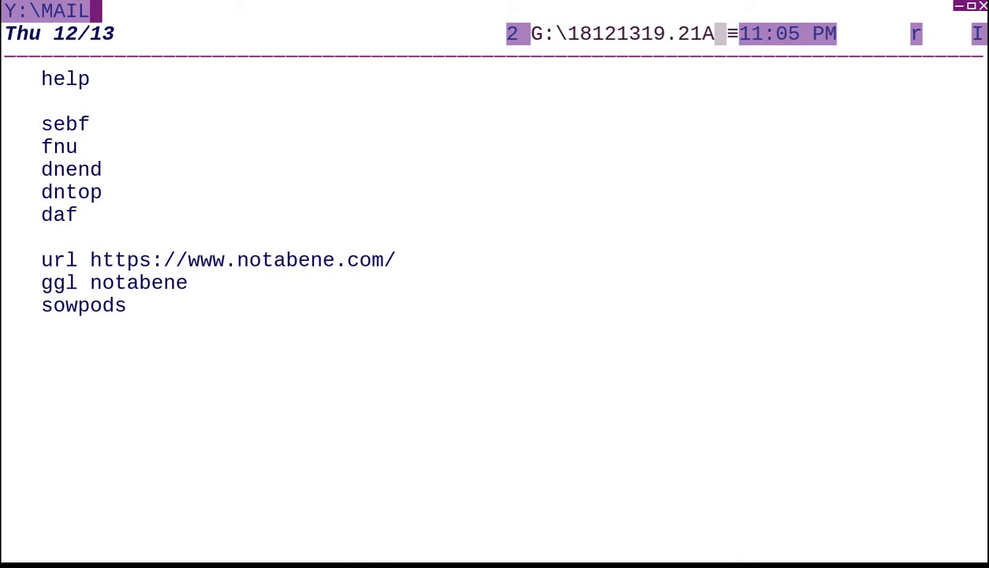
text(12)
key(Return)
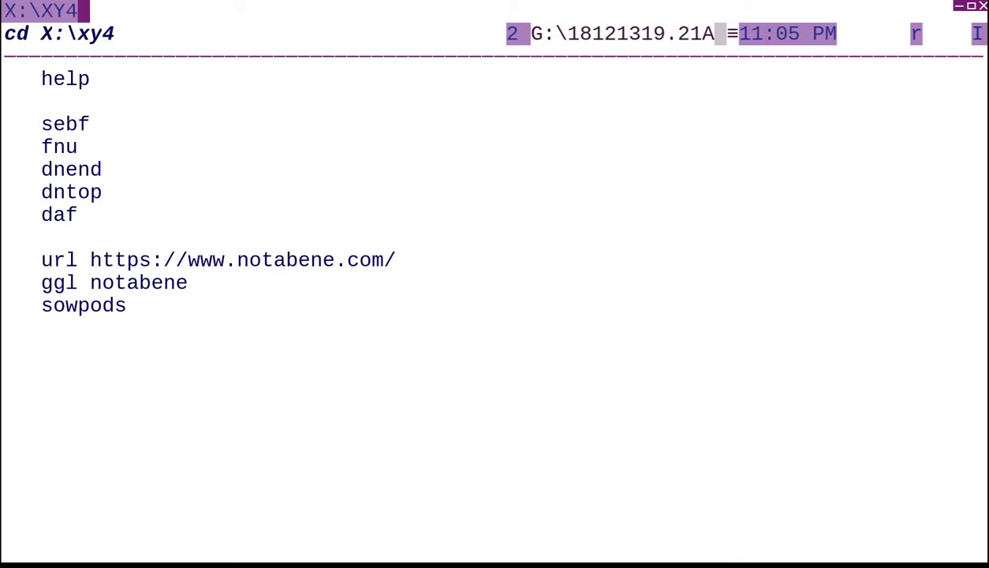
text(xy4m)
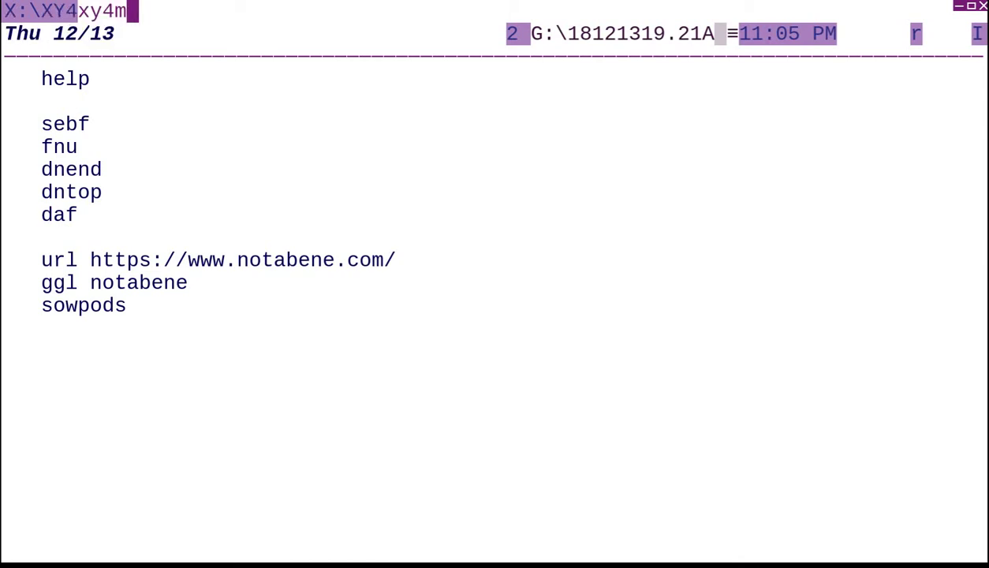
key(Return)
key(Return)
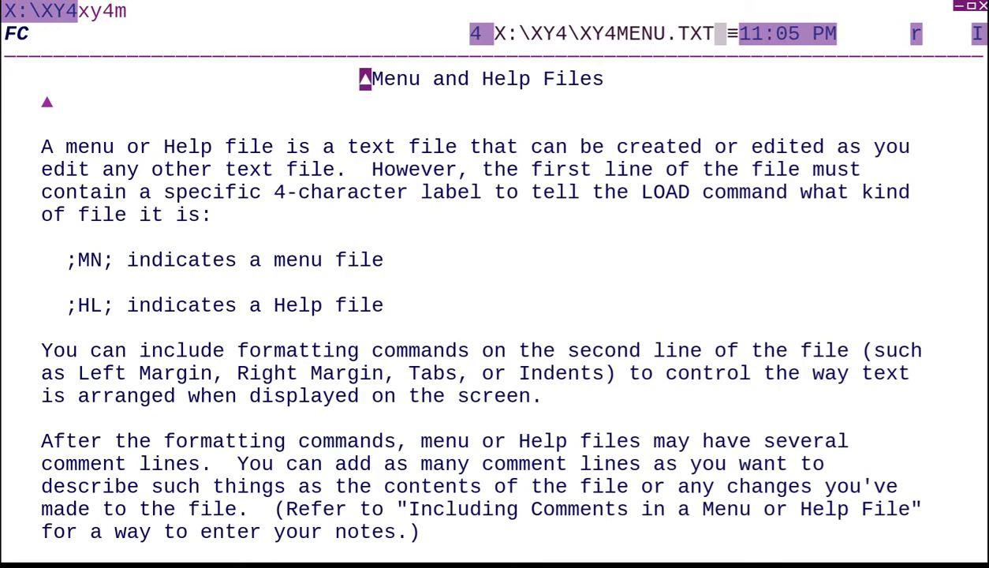
Clear the command line and display XY4MENU.TXT in expanded view to expose its embedded format commands.
key(Escape)
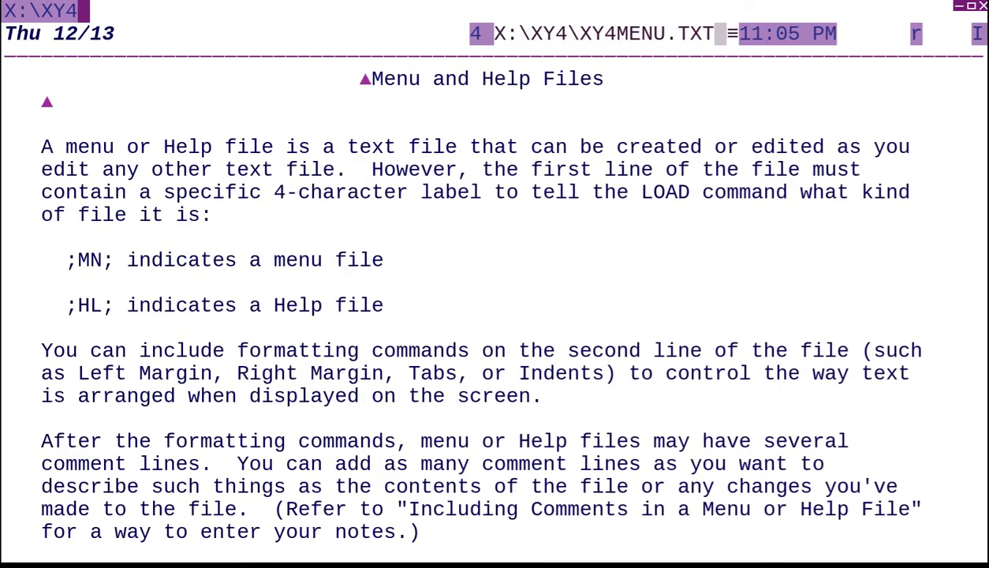
key(F10)
key(Right)
key(Down)
key(Down)
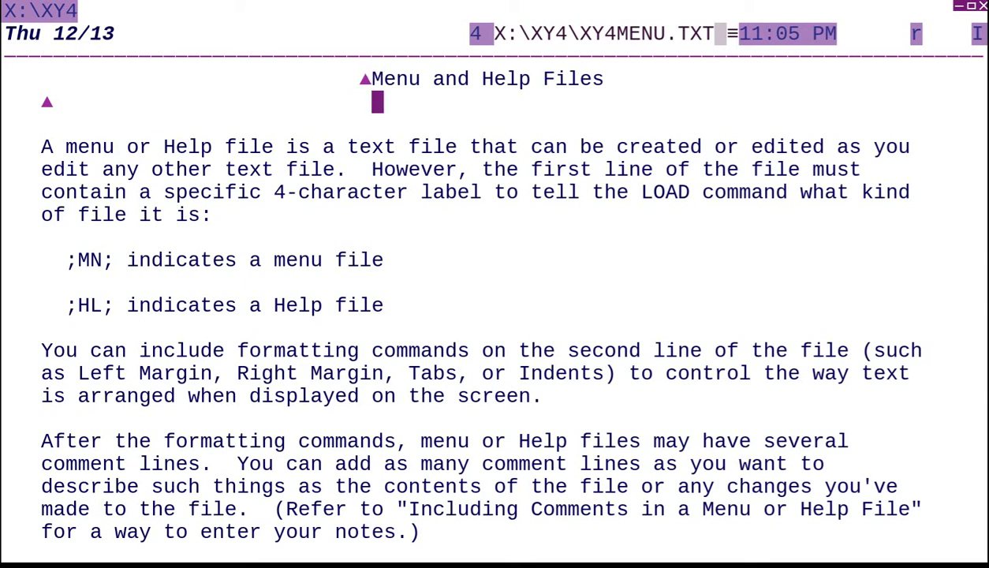
key(Up)
key(Left)
key(ctrl+F9)
key(ctrl+F9)
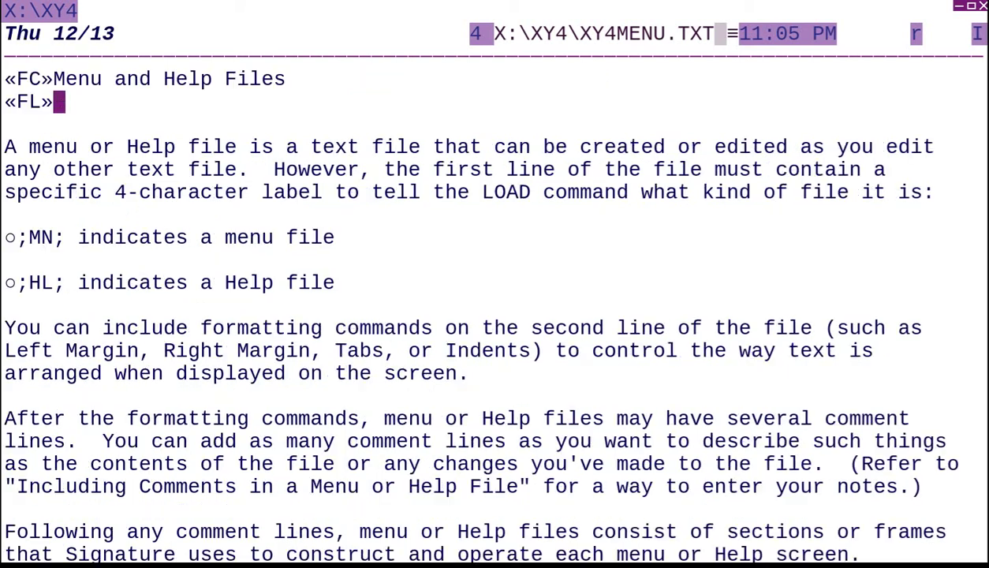
Delete all format commands from XY4MENU.TXT with daf and check the text in normal and expanded view.
key(Up)
key(Home)
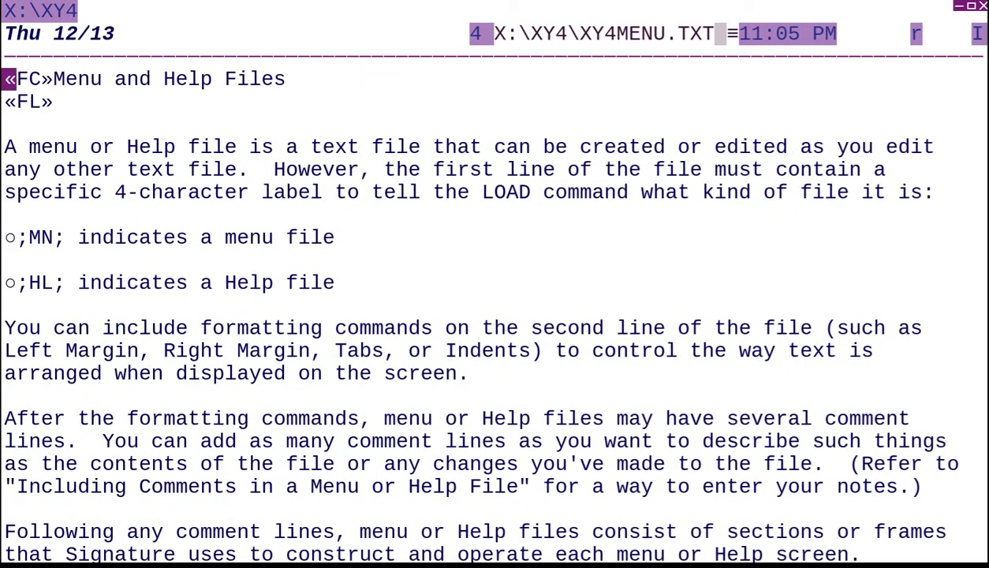
key(Down)
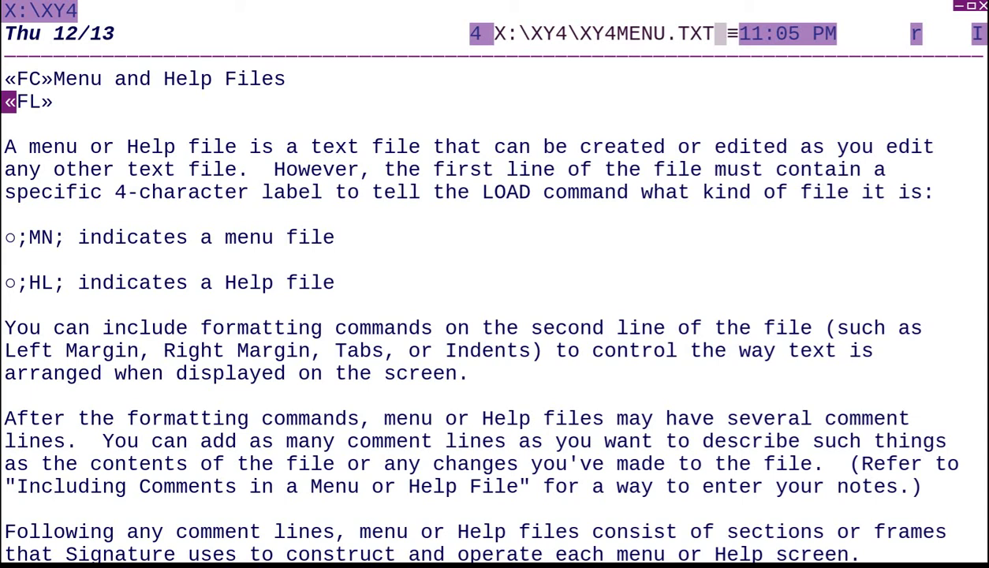
key(Up)
key(End)
key(Home)
text(da)
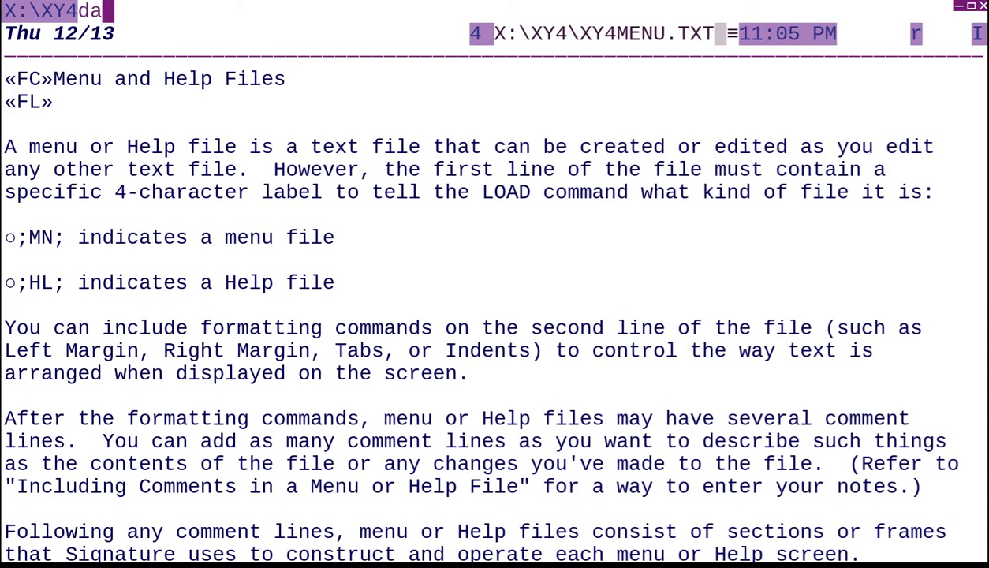
text(f)
key(Return)
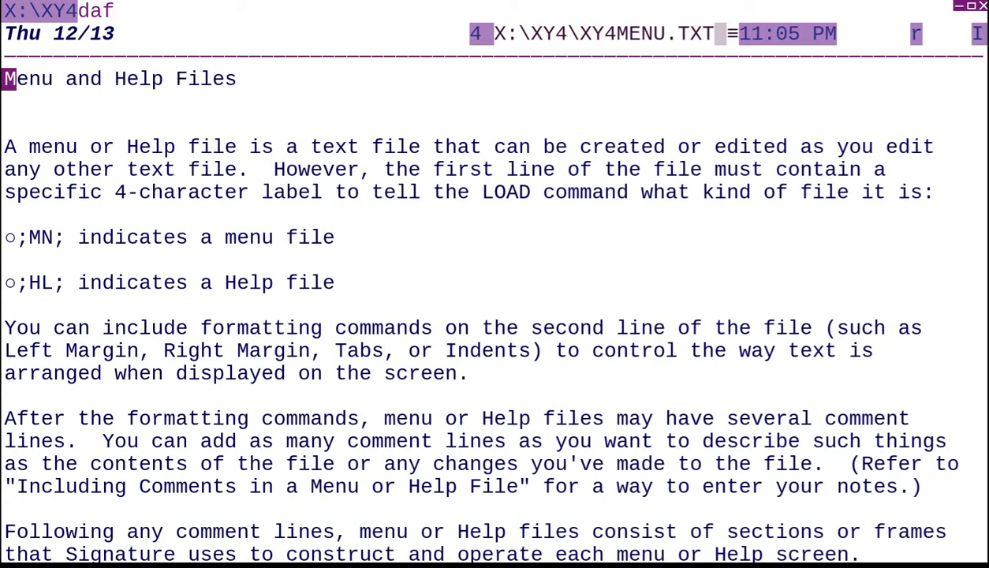
key(ctrl+F9)
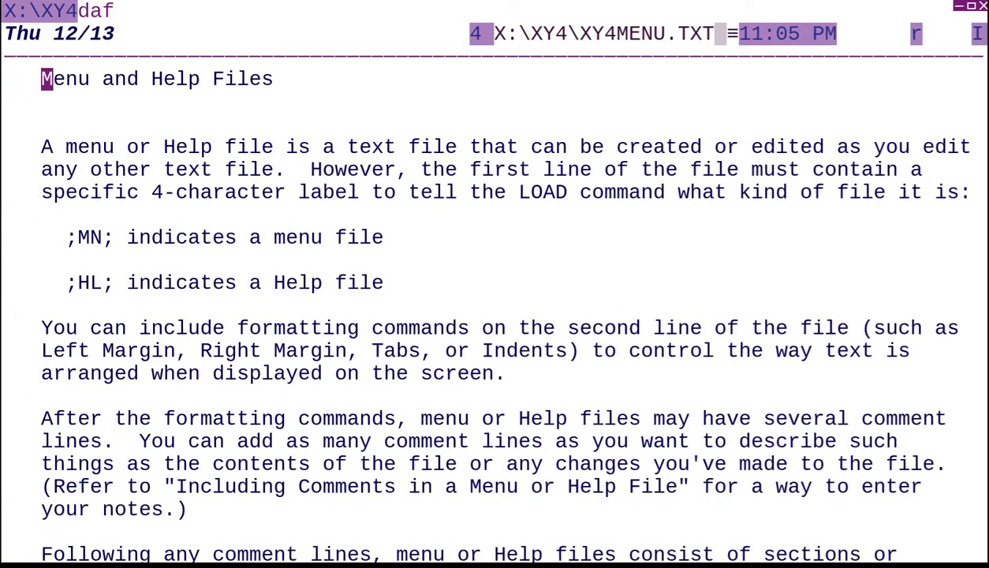
key(ctrl+F9)
Restore XY4MENU.TXT with its format commands using reca.
key(F5)
text(rec)
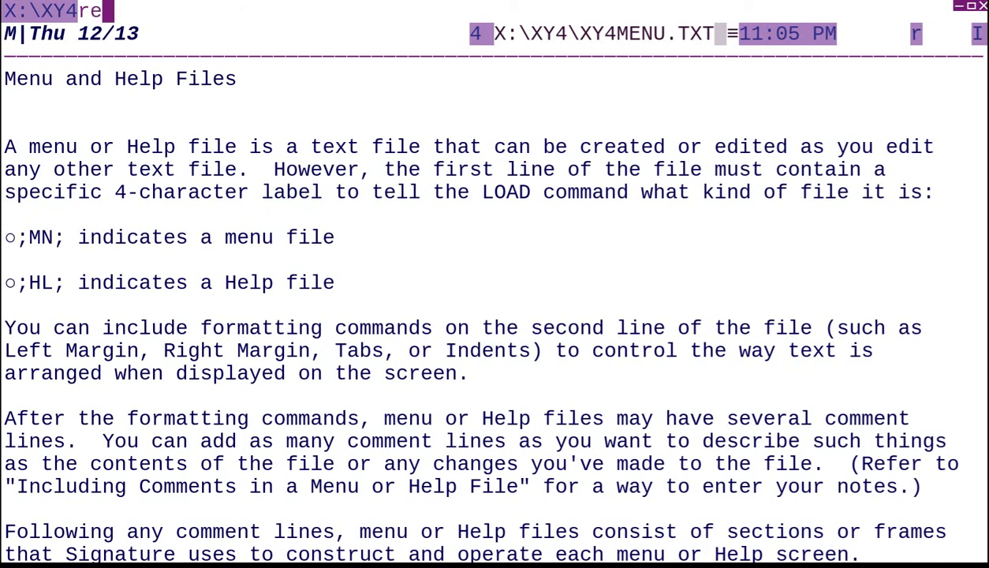
text(a)
key(Return)
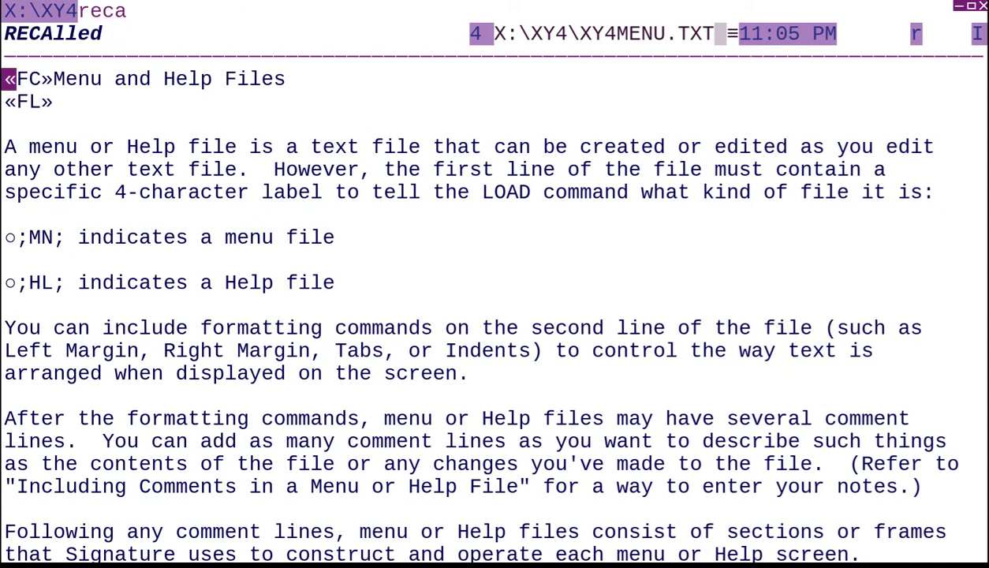
key(Up)
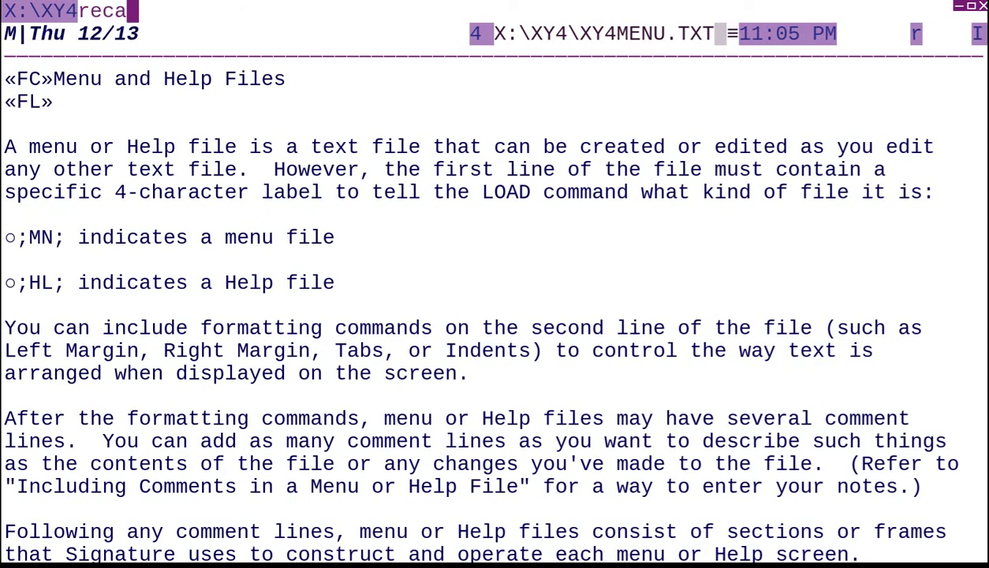
key(Down)
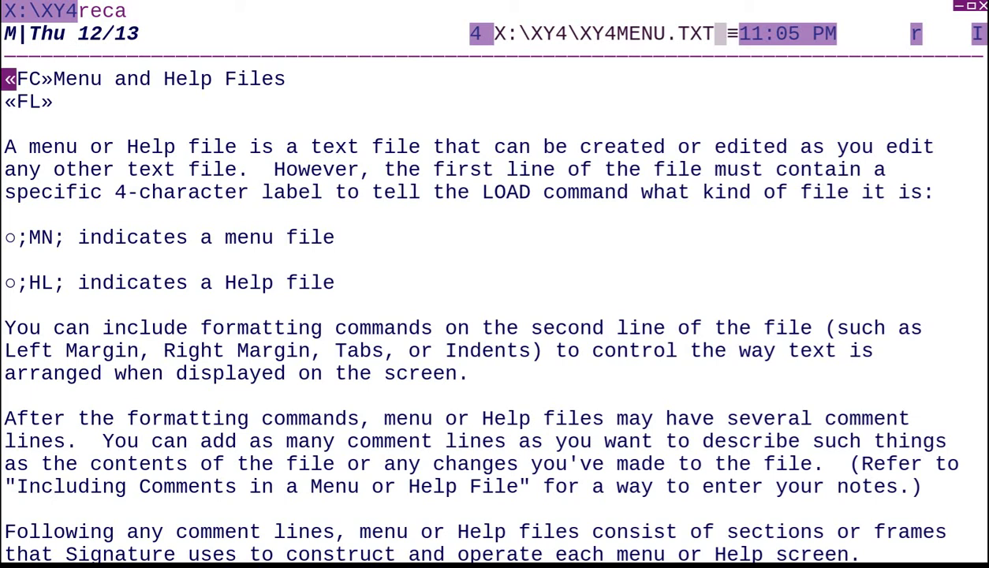
key(shift+F10)
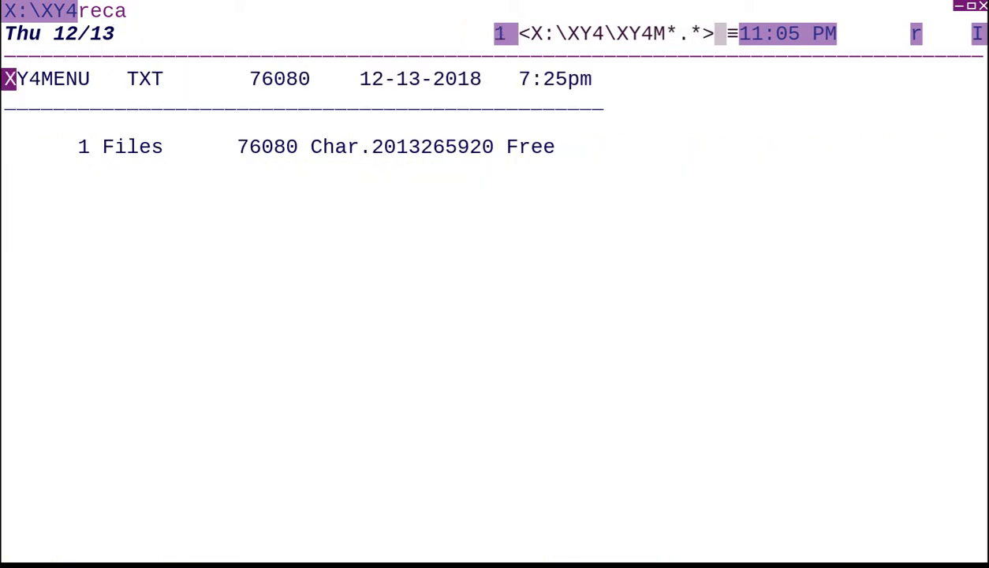
key(shift+F10)
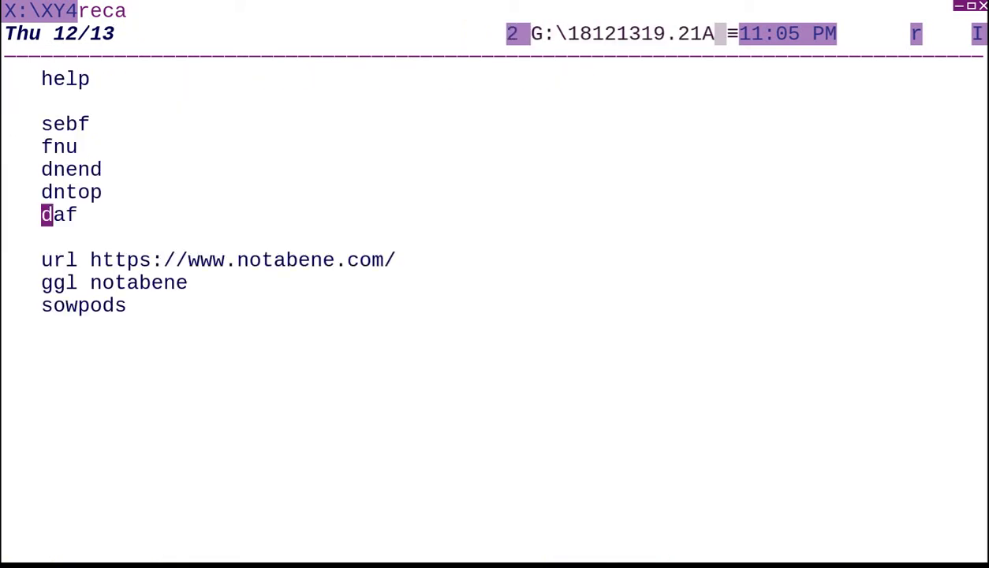
key(Down)
key(Down)
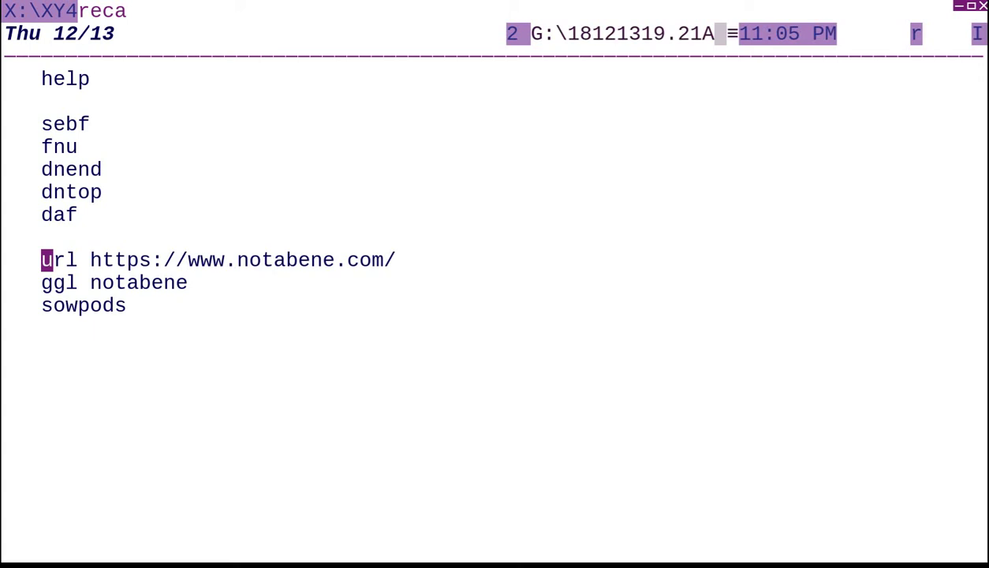
key(F9)
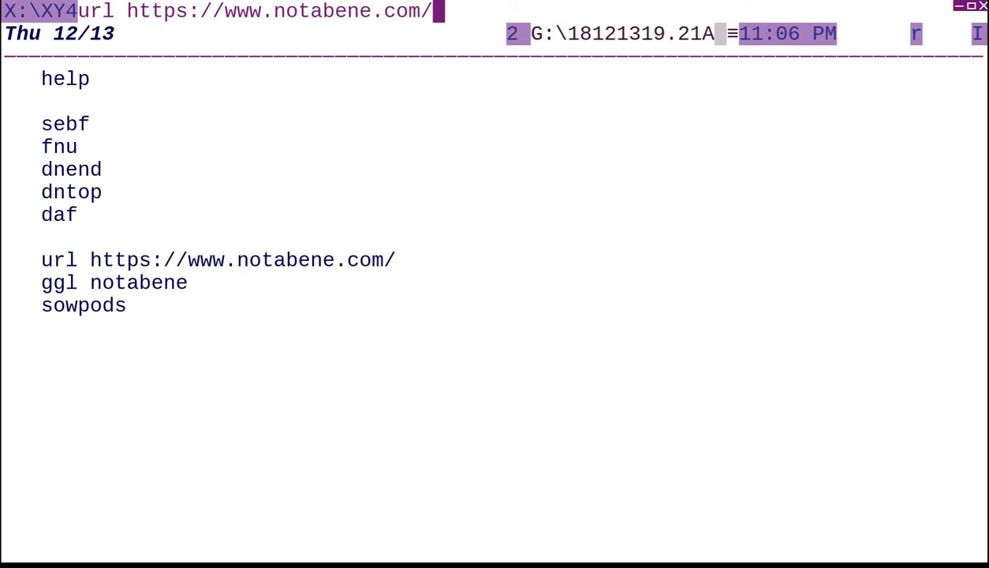
key(Return)
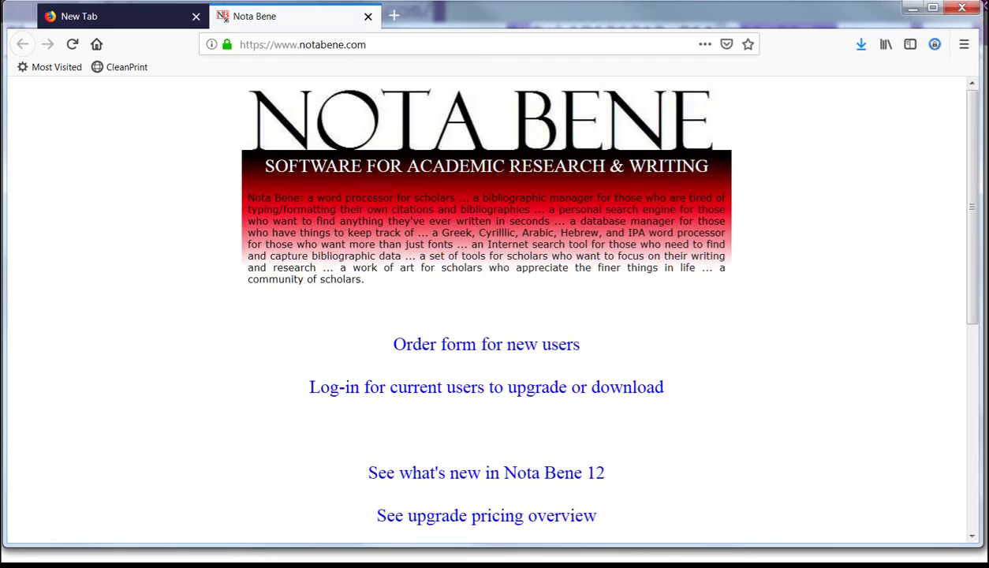
key(ctrl+w)
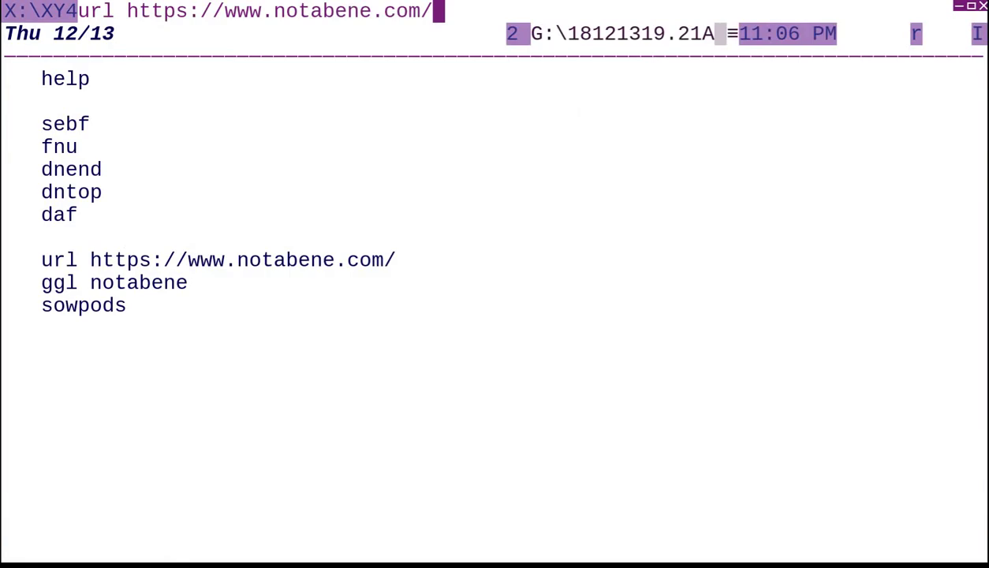
Run the ggl notabene entry from the command list to search the web for notabene.
key(F10)
key(Down)
key(Home)
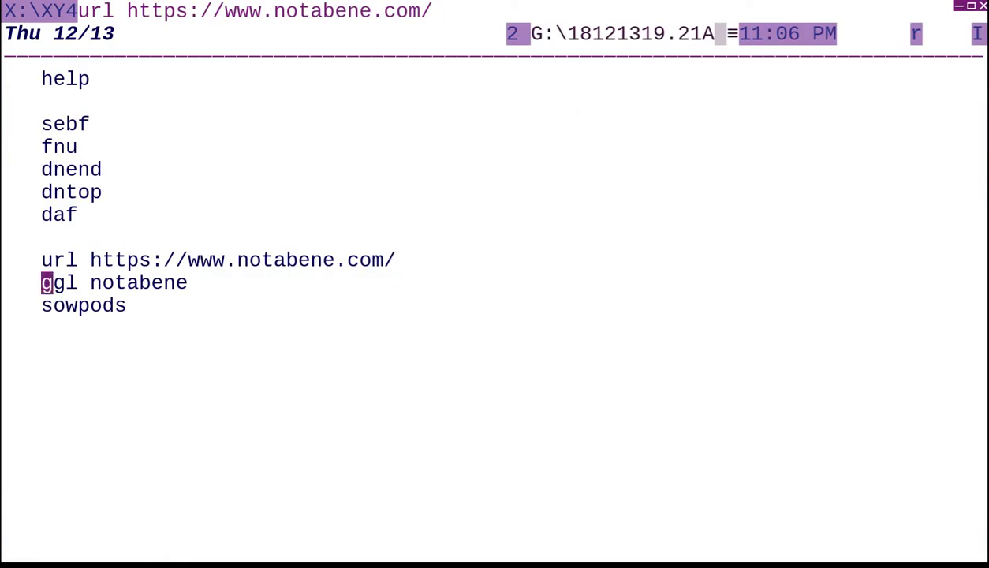
key(shift+End)
key(F5)
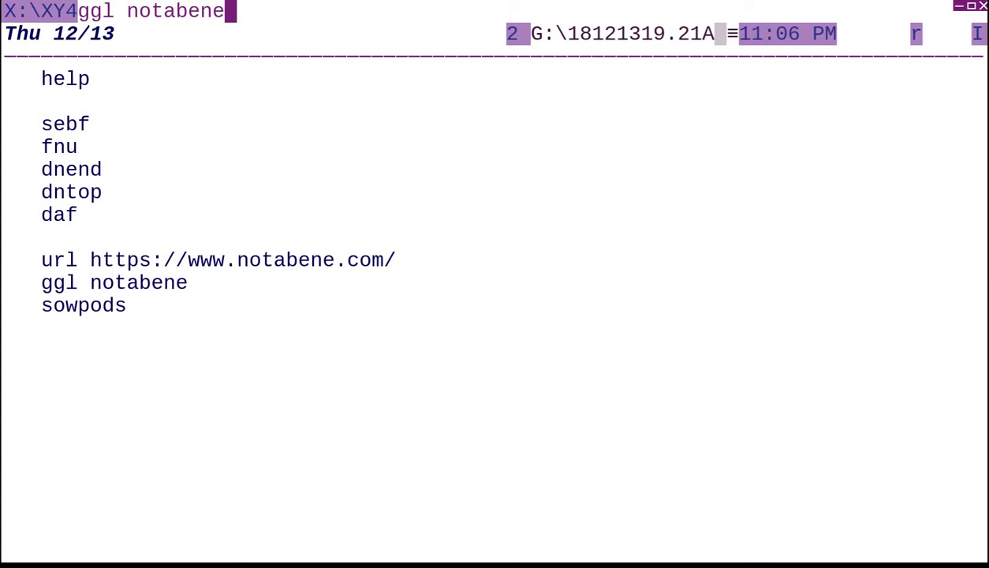
key(Return)
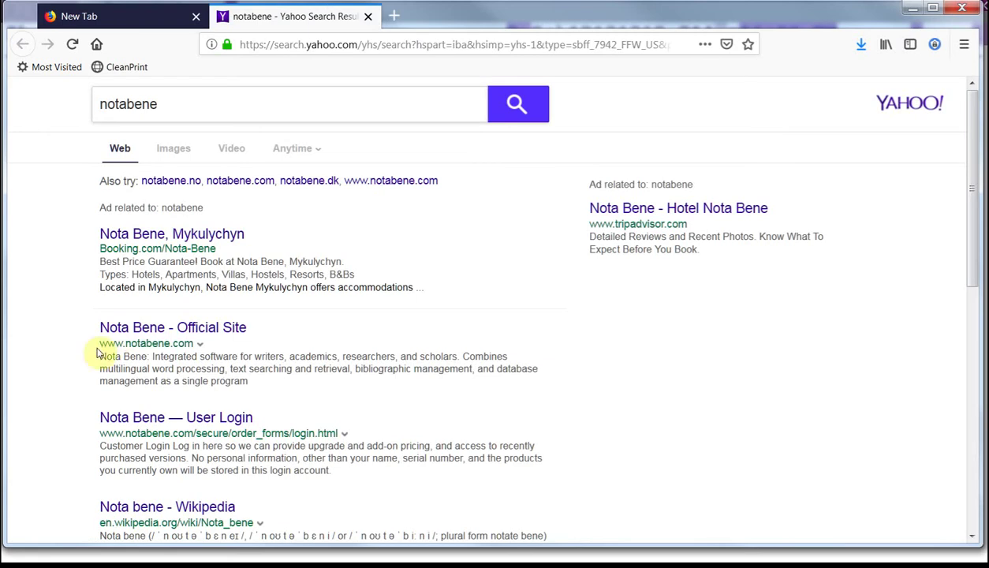
Visit the Nota Bene official site from the search results, close both pages and switch back to XyWrite.
click(130, 328)
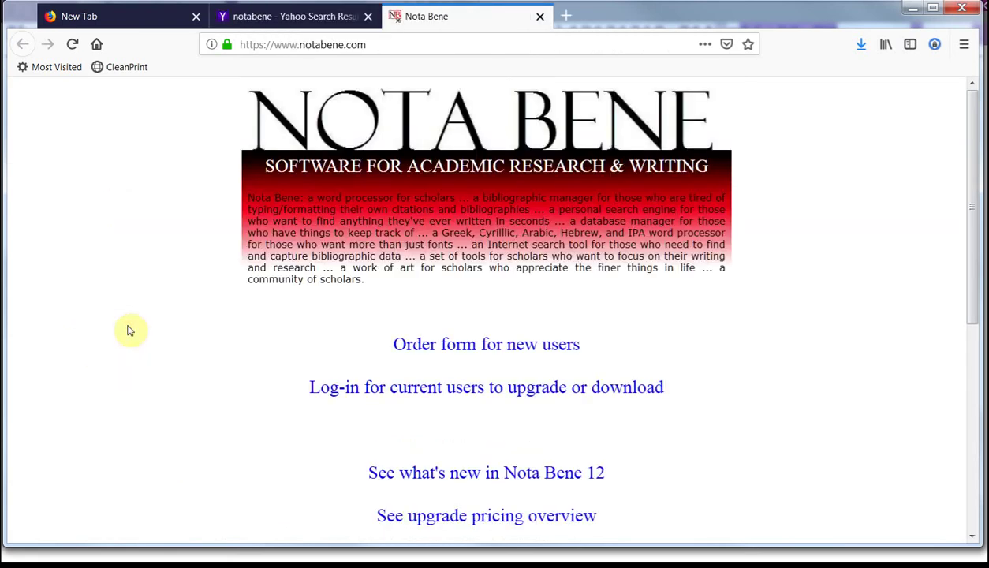
click(538, 17)
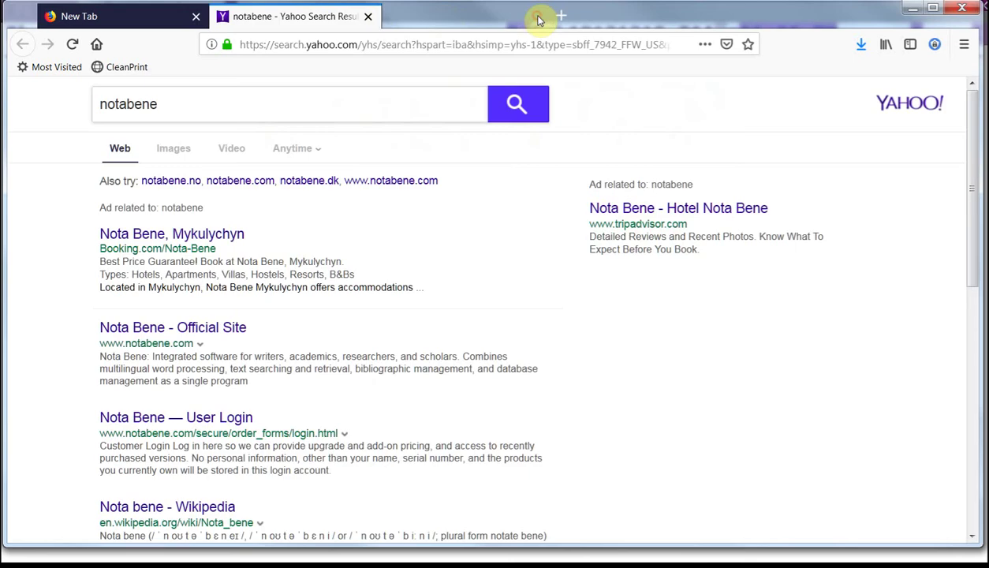
click(367, 17)
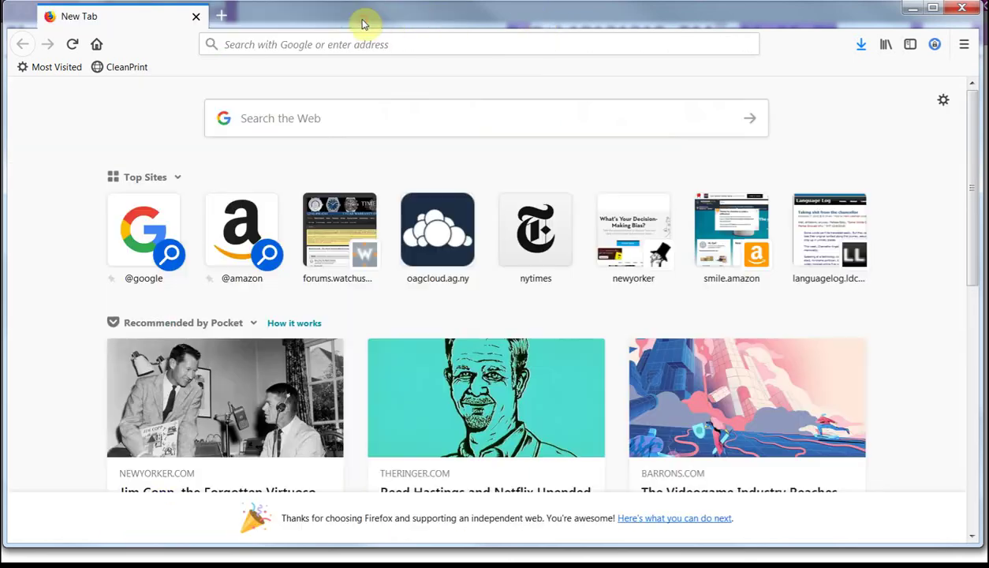
key(super+r)
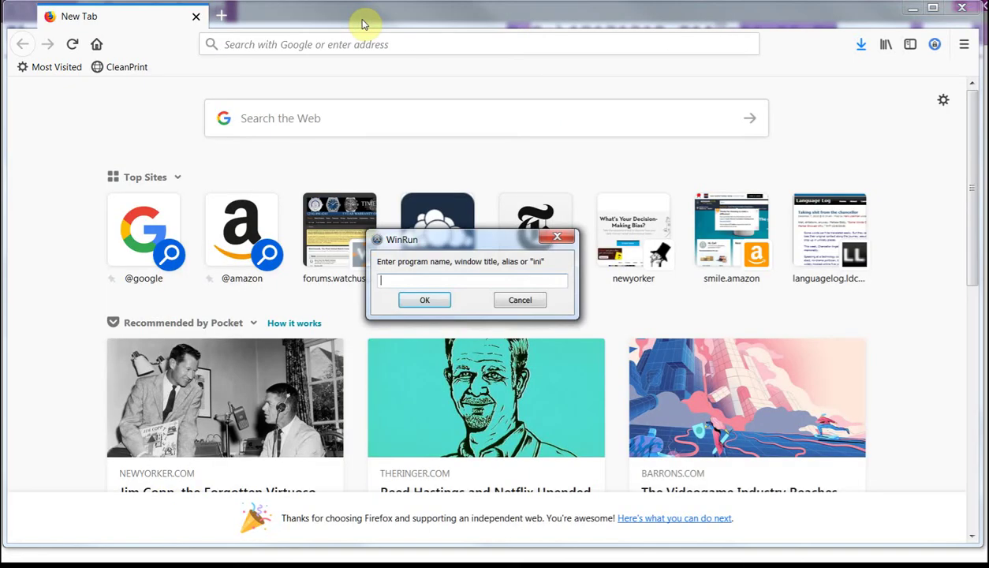
text(x)
key(Return)
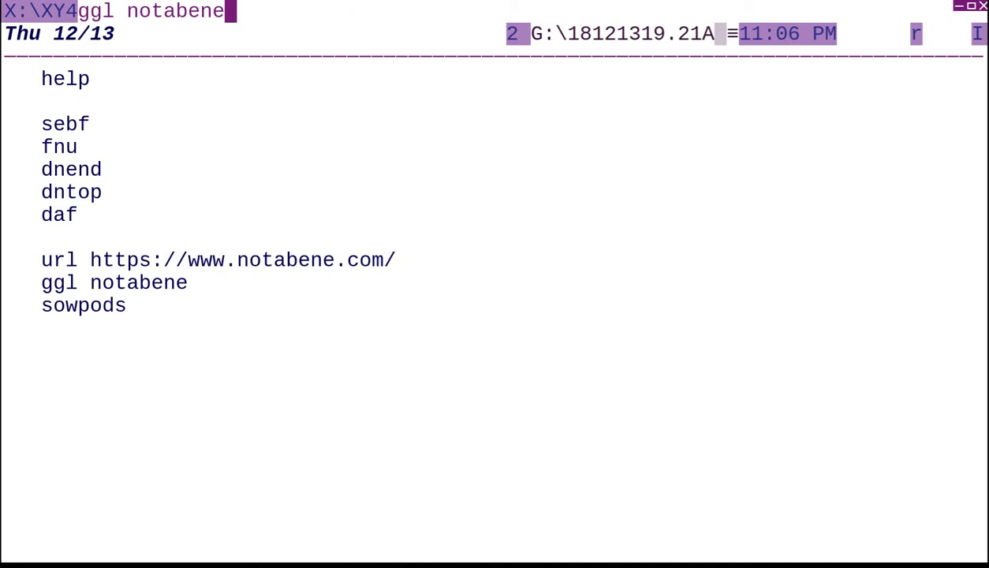
Copy the sowpods entry from the command list to the command line and run it.
key(Down)
key(Down)
key(Home)
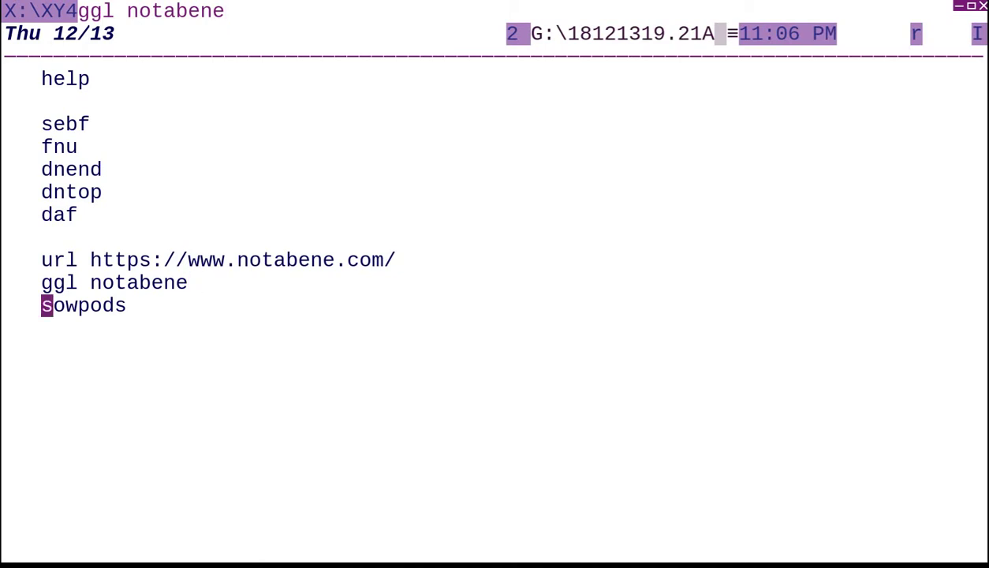
key(F1)
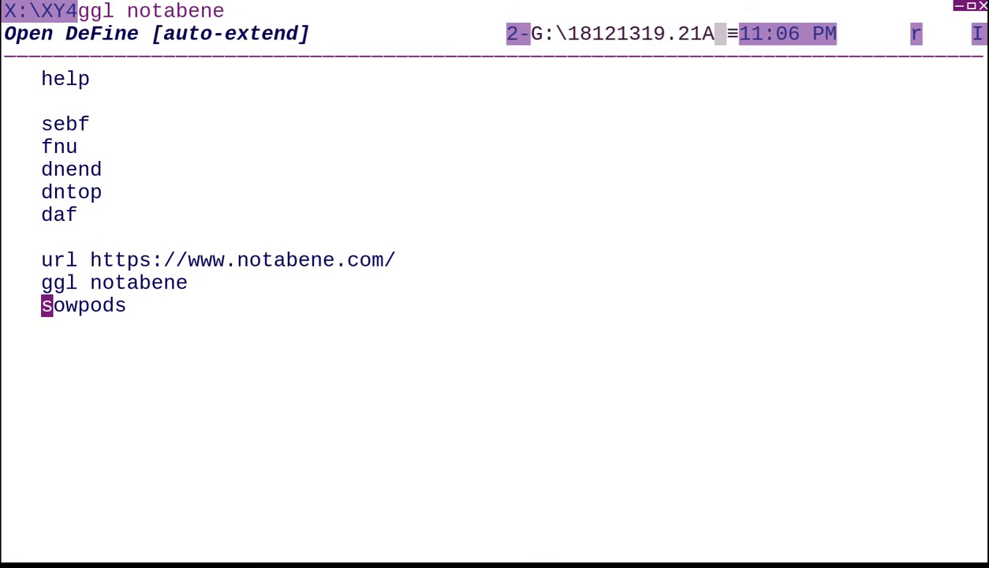
key(End)
key(F5)
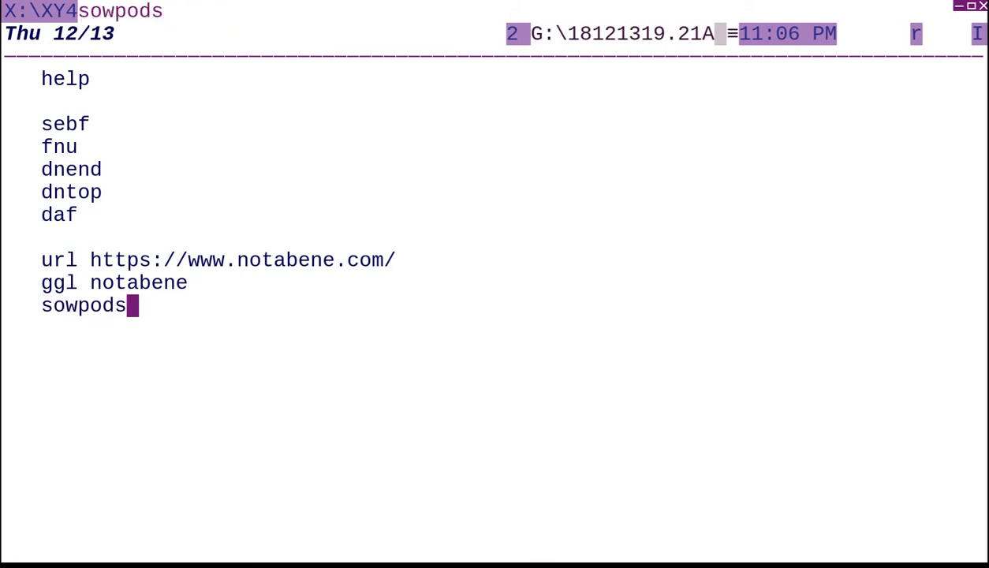
key(Return)
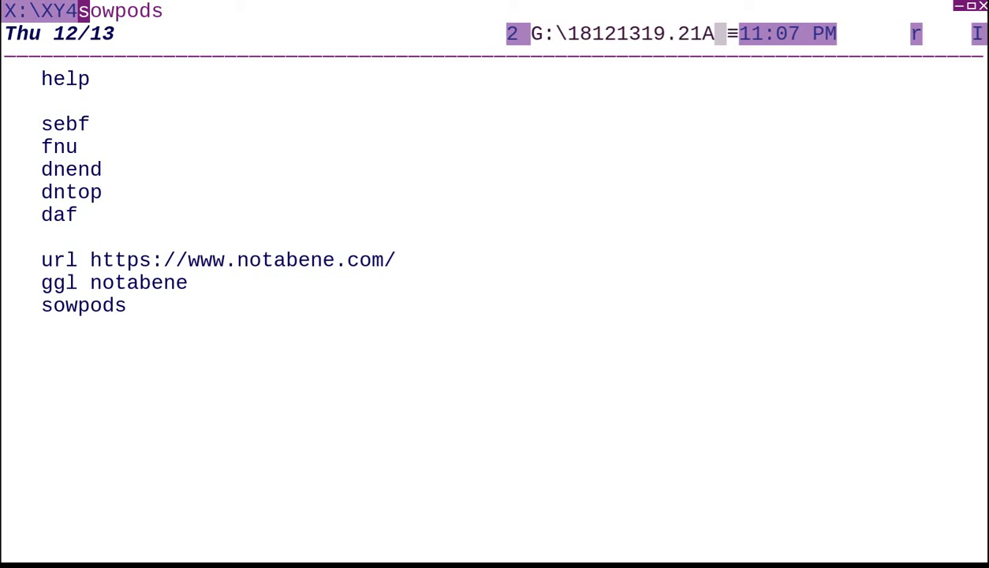
Search the web for sowpods with the ggl command, look through the results and switch back to XyWrite.
text(ggl)
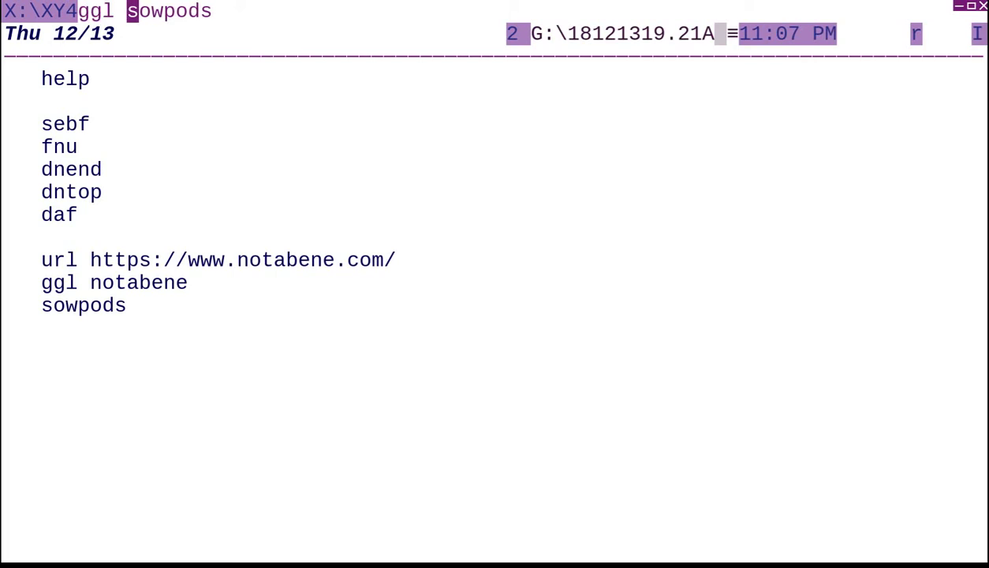
key(Return)
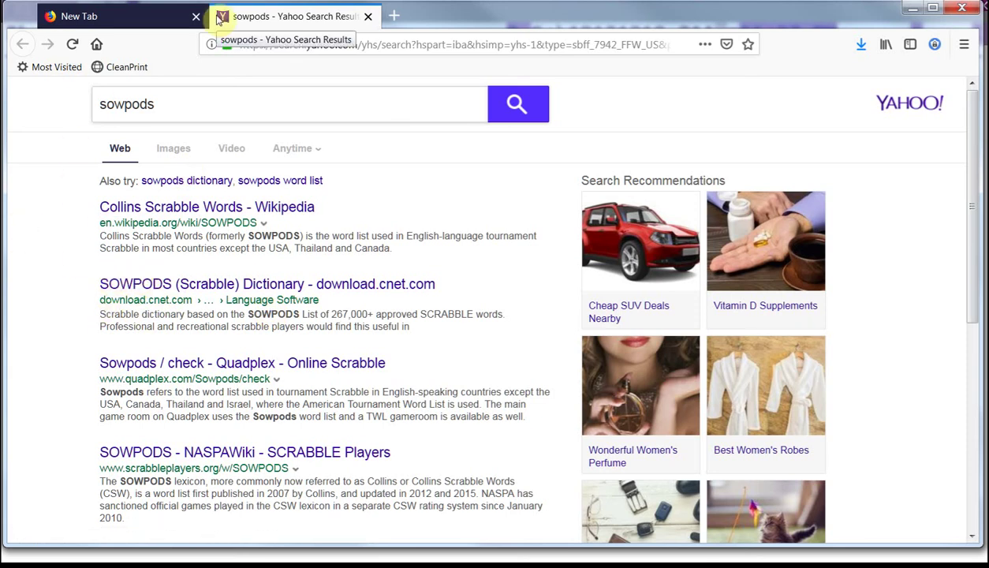
key(Page_Down)
key(alt+Tab)
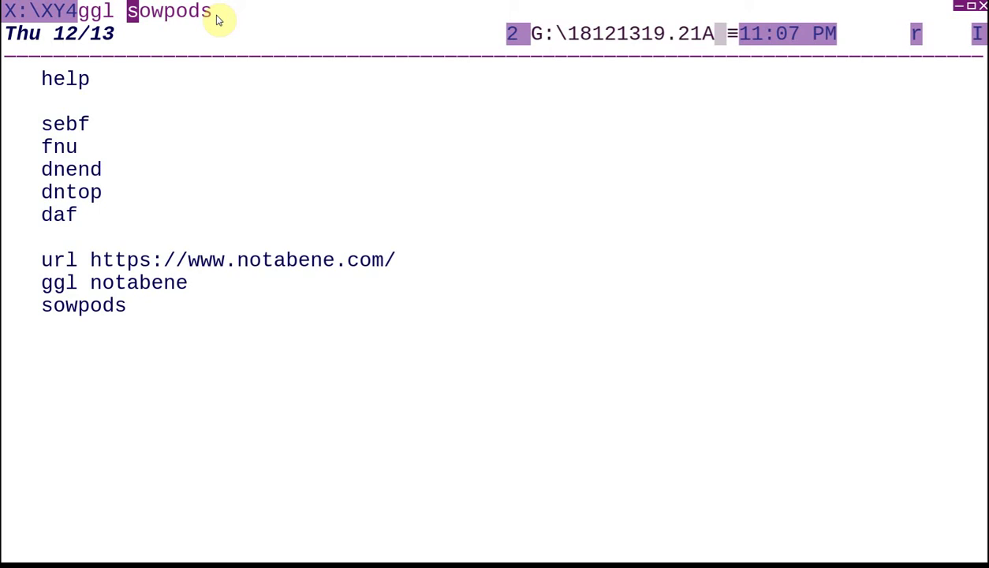
Clear the command line and open the help entry for sowpods with help sowpods.
key(Escape)
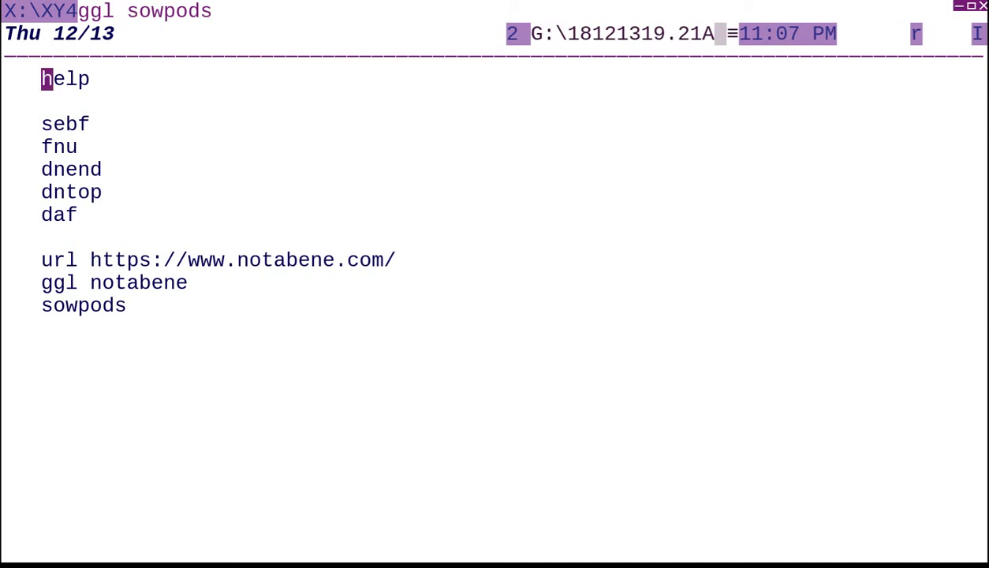
key(Escape)
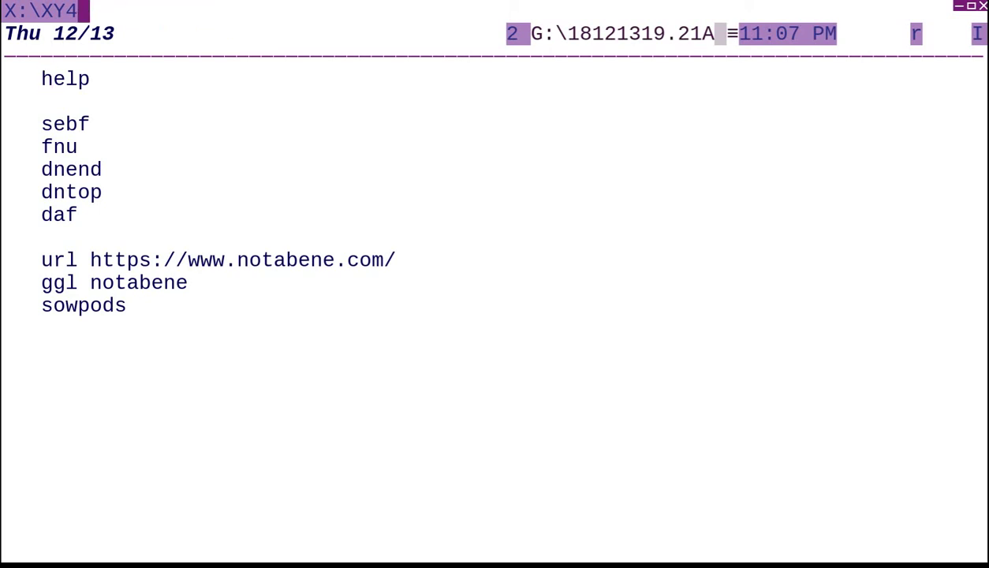
text(sowpods)
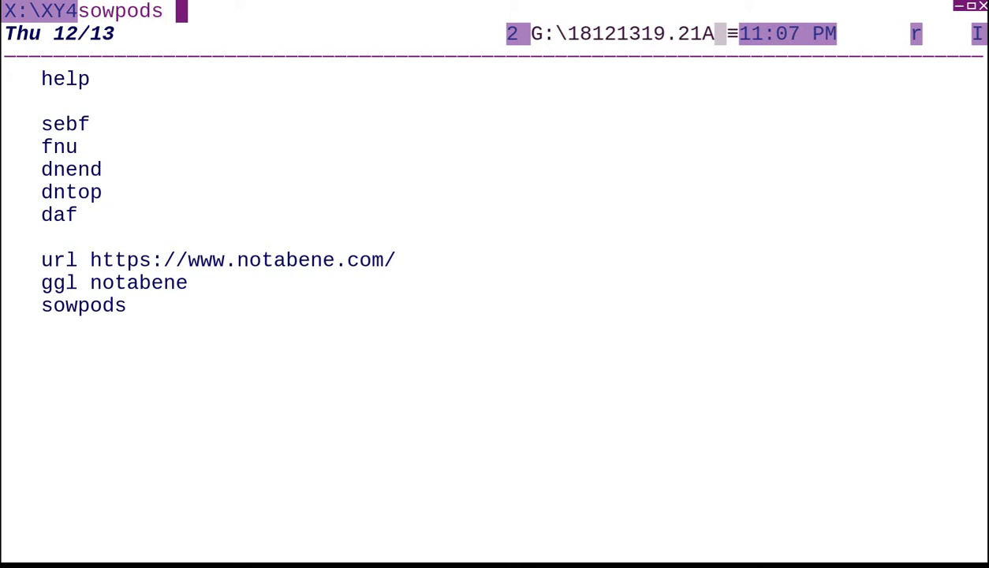
key(Escape)
text(eh)
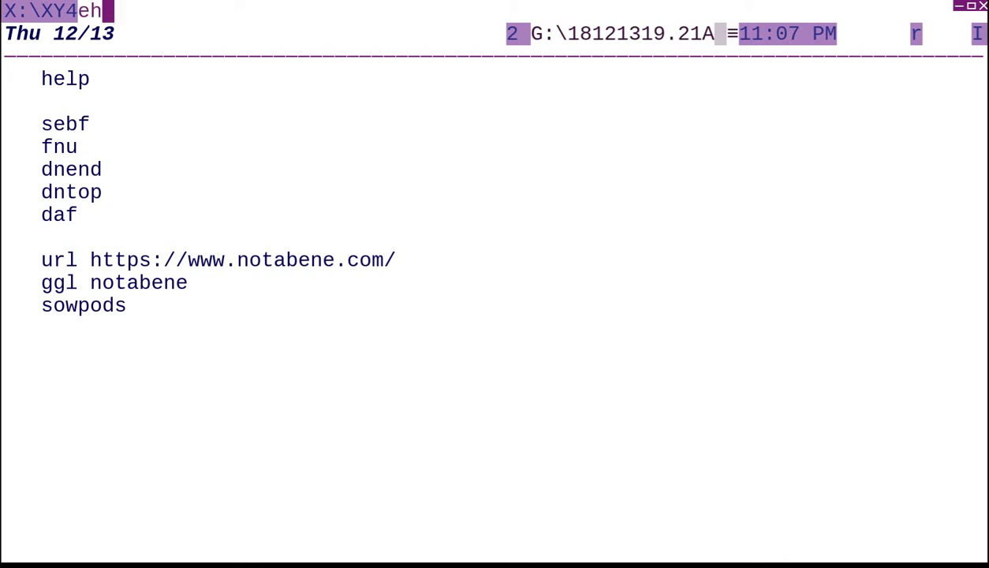
key(BackSpace)
key(BackSpace)
text(help sowpods)
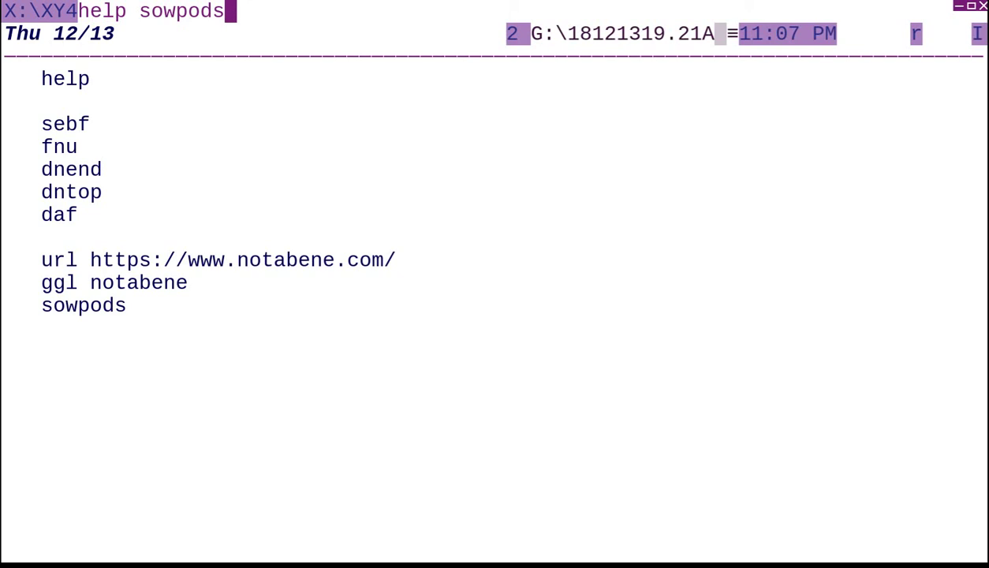
key(Return)
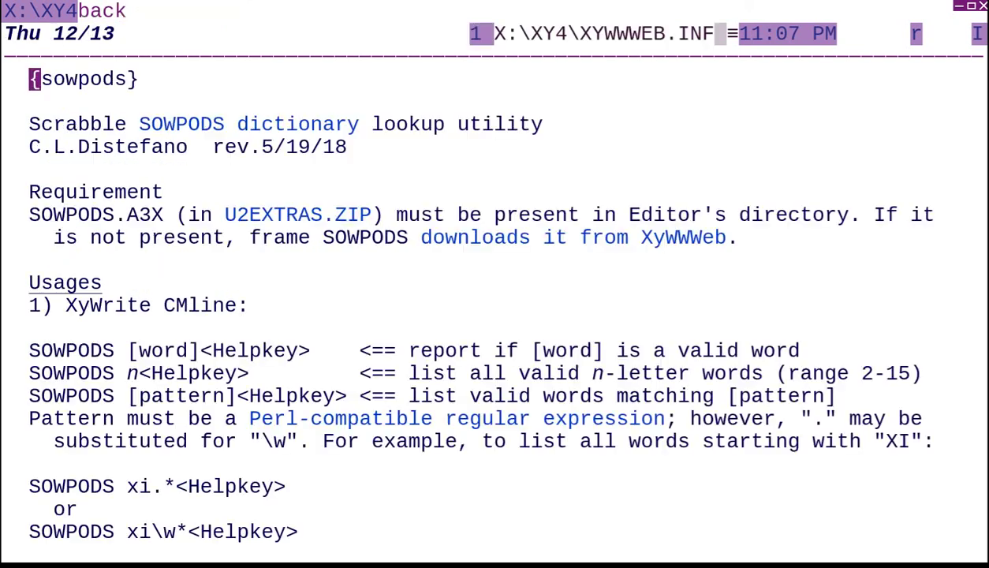
Check whether "word" is a valid Scrabble word with sowpods, and return to the sowpods help page.
key(F5)
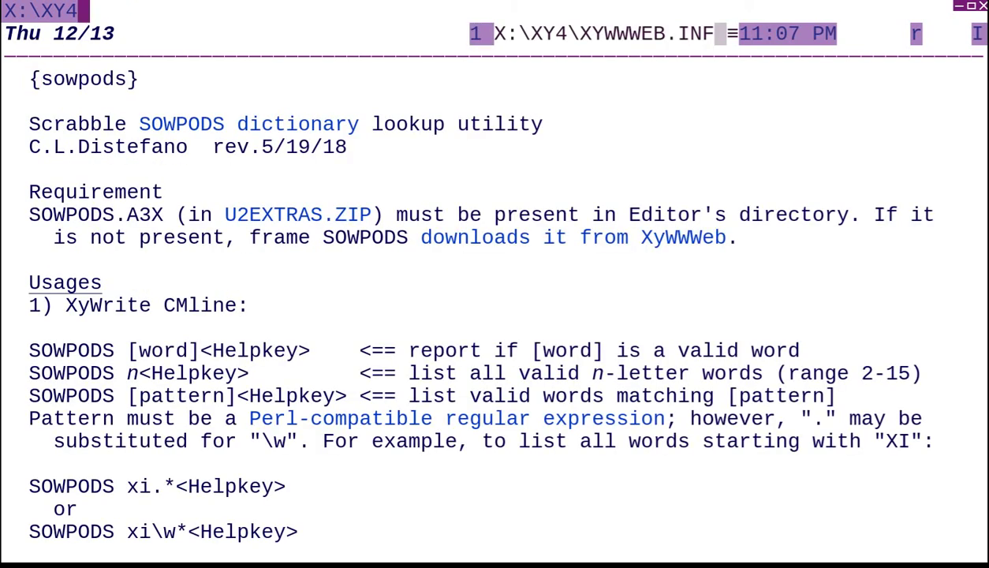
text(sowpods word)
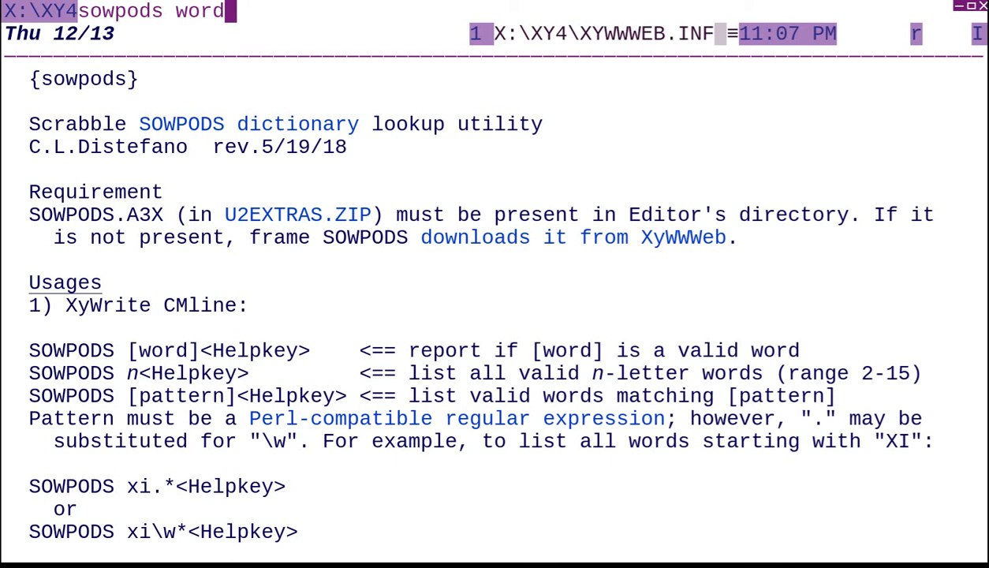
key(F1)
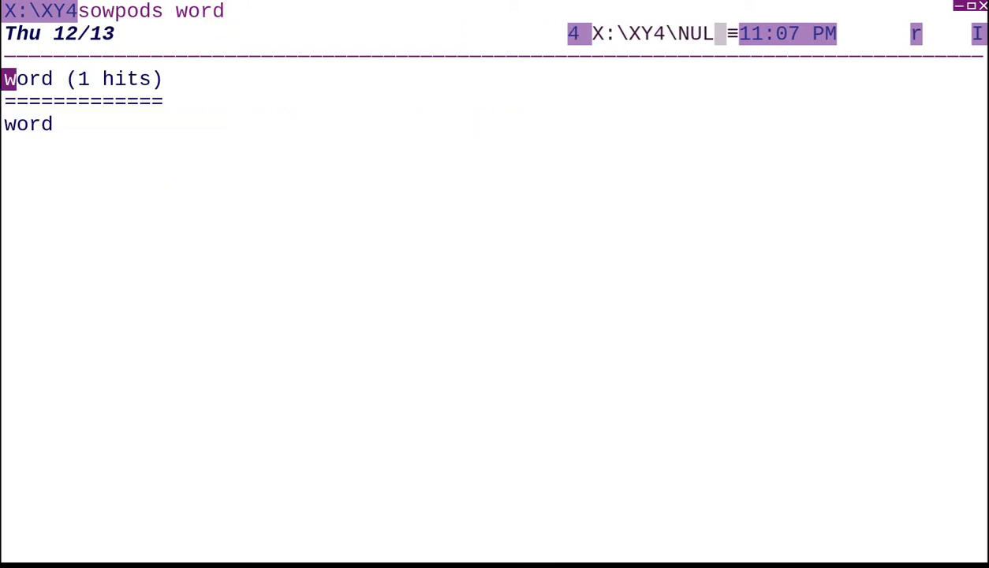
key(F1)
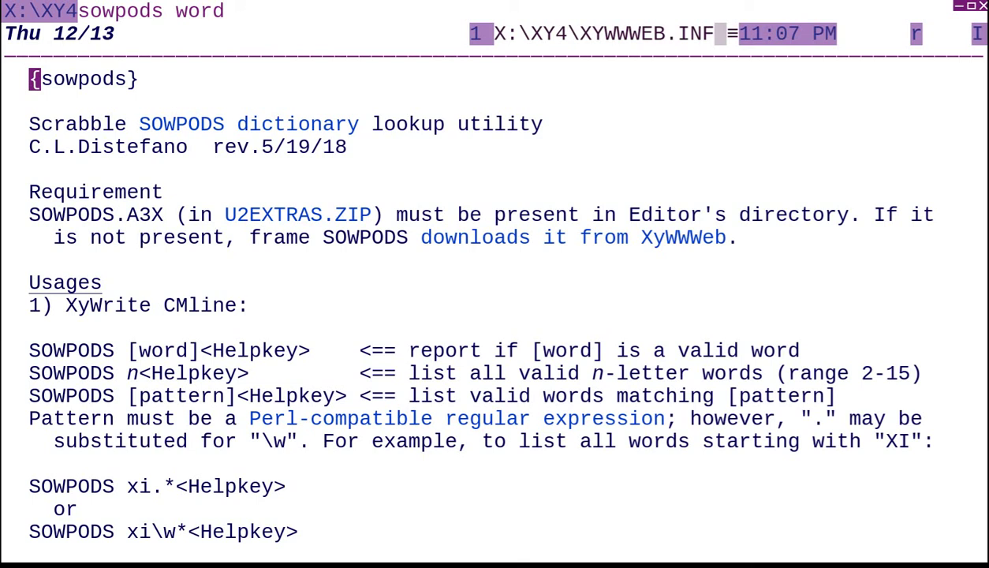
List all valid 8-letter words with sowpods 8, view the end of the list and return to the help page.
click(228, 11)
key(BackSpace)
key(BackSpace)
key(BackSpace)
key(BackSpace)
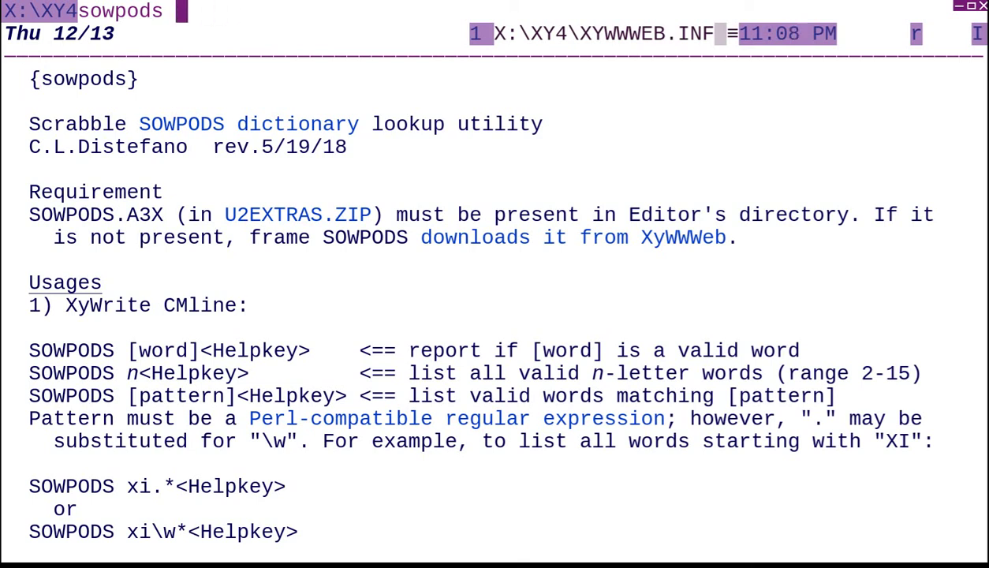
text(78)
key(Left)
key(BackSpace)
key(Right)
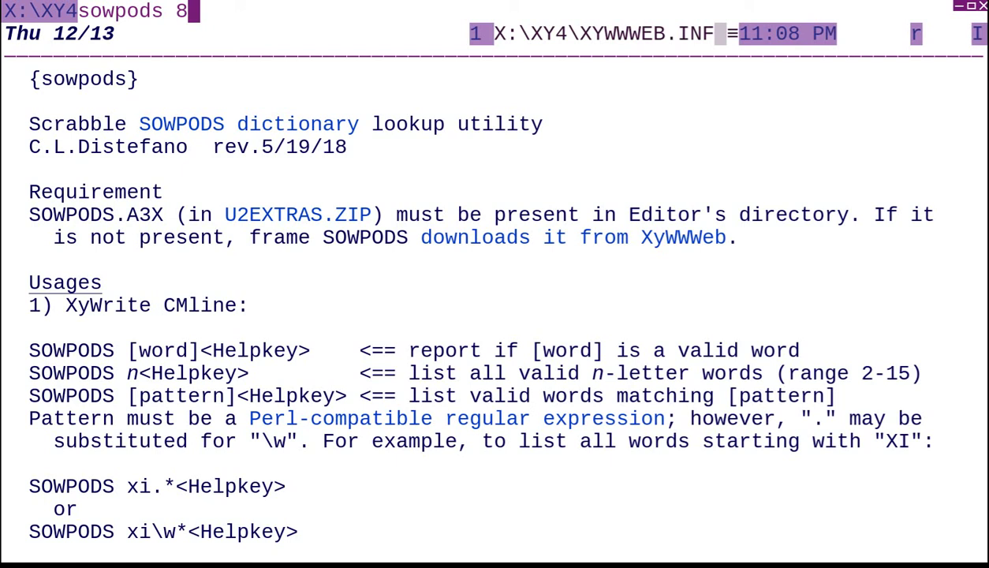
key(F1)
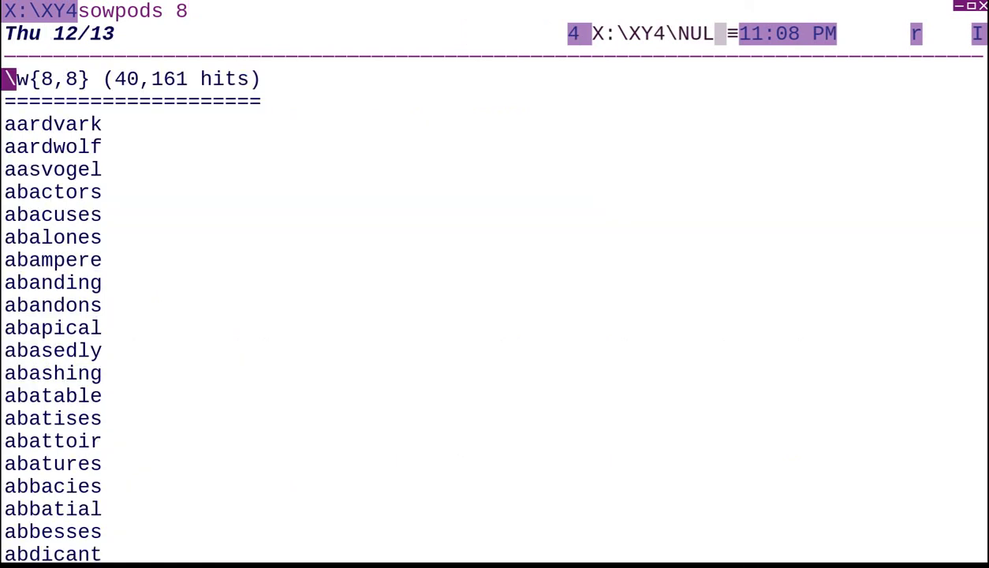
key(ctrl+End)
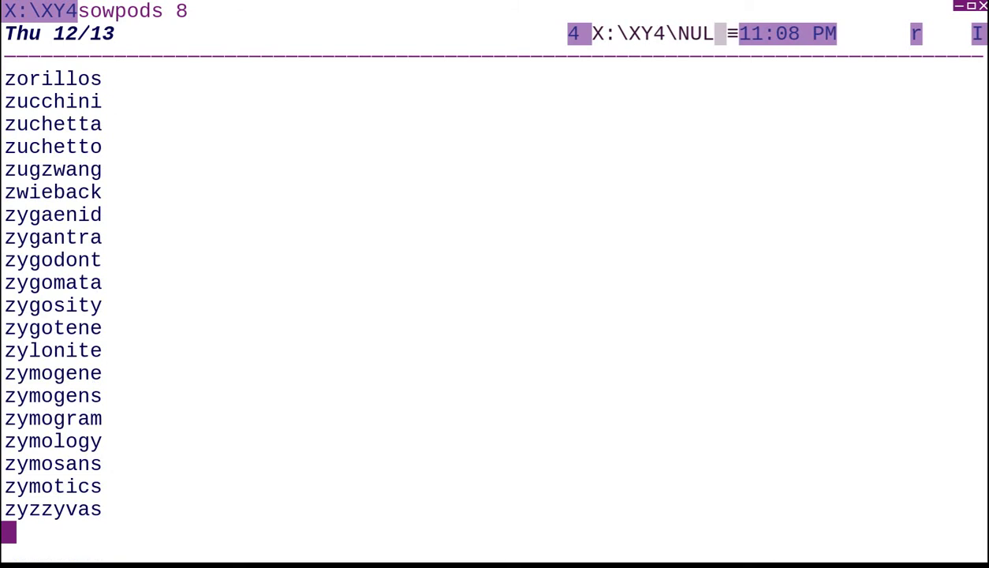
key(ctrl+Home)
key(shift+F10)
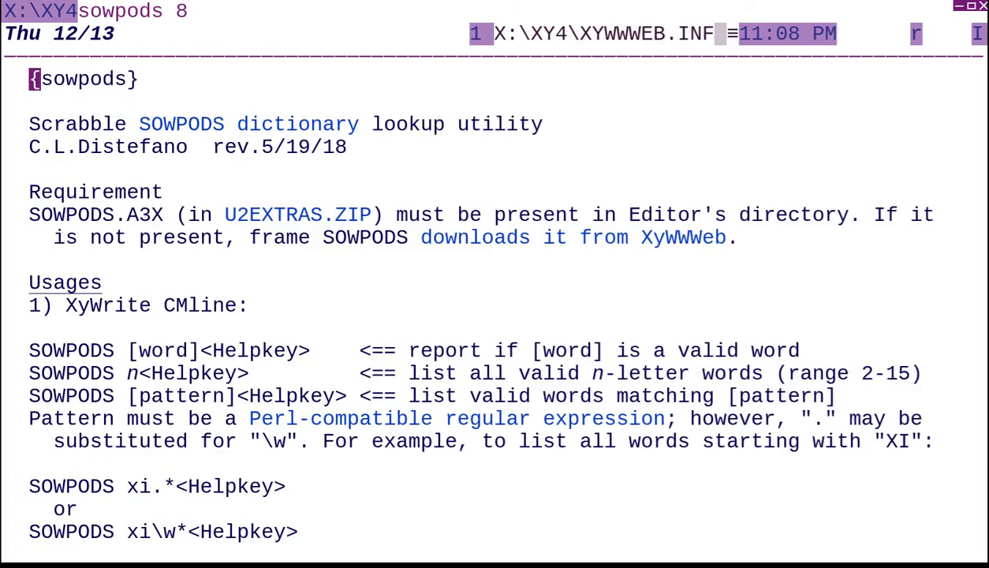
List the words matching the pattern lem.* with sowpods, view the whole list and return to the help page.
key(Escape)
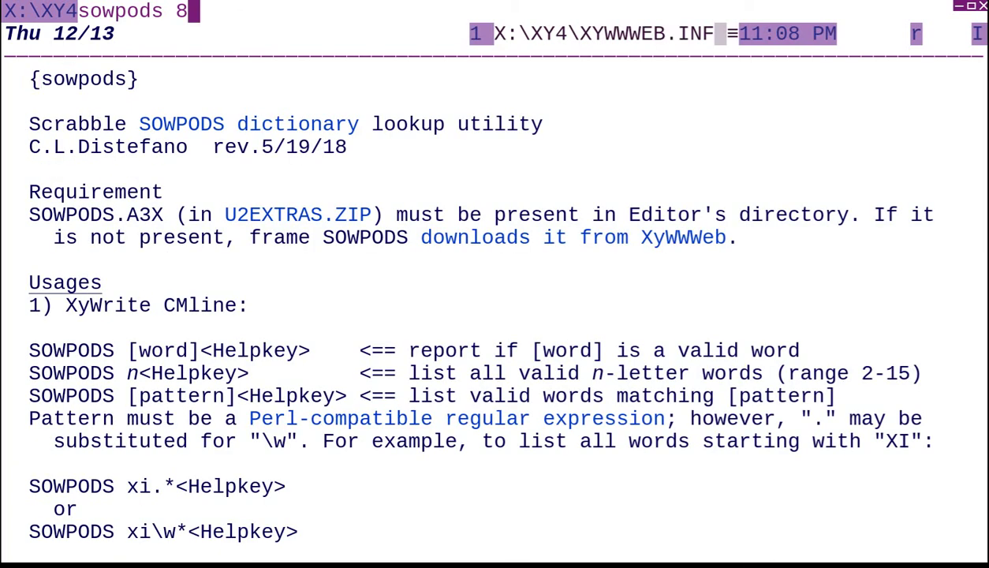
key(BackSpace)
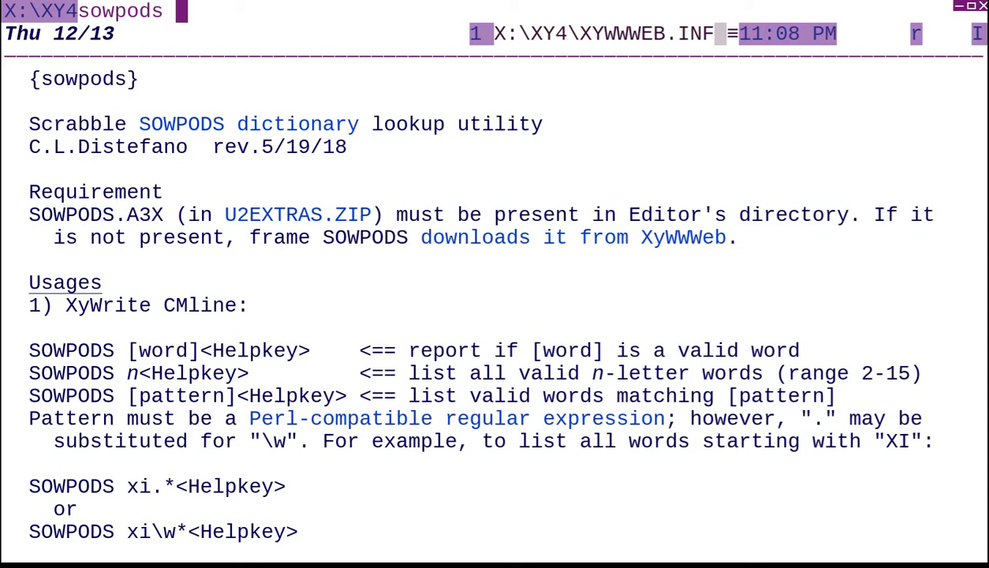
text(lem.*)
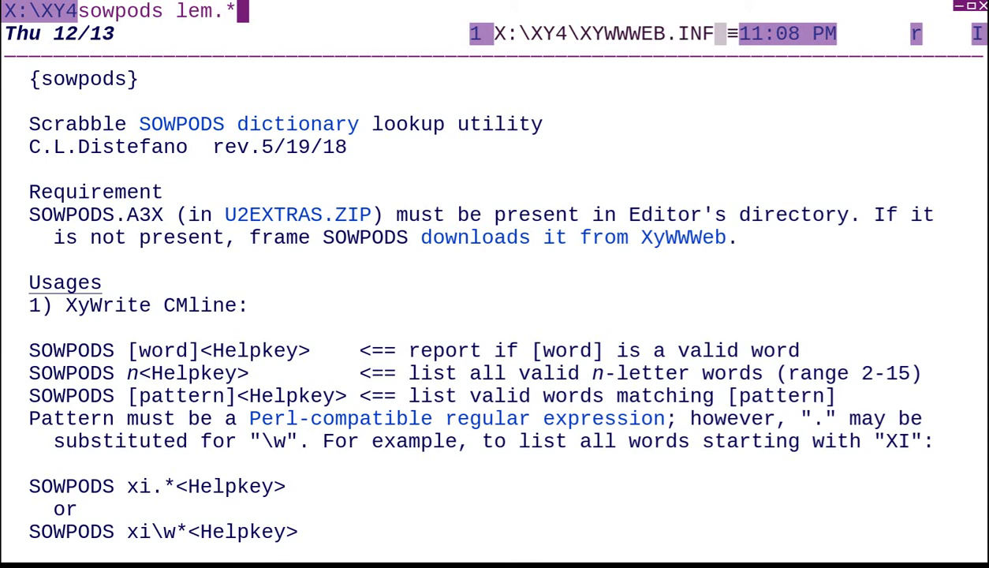
key(F1)
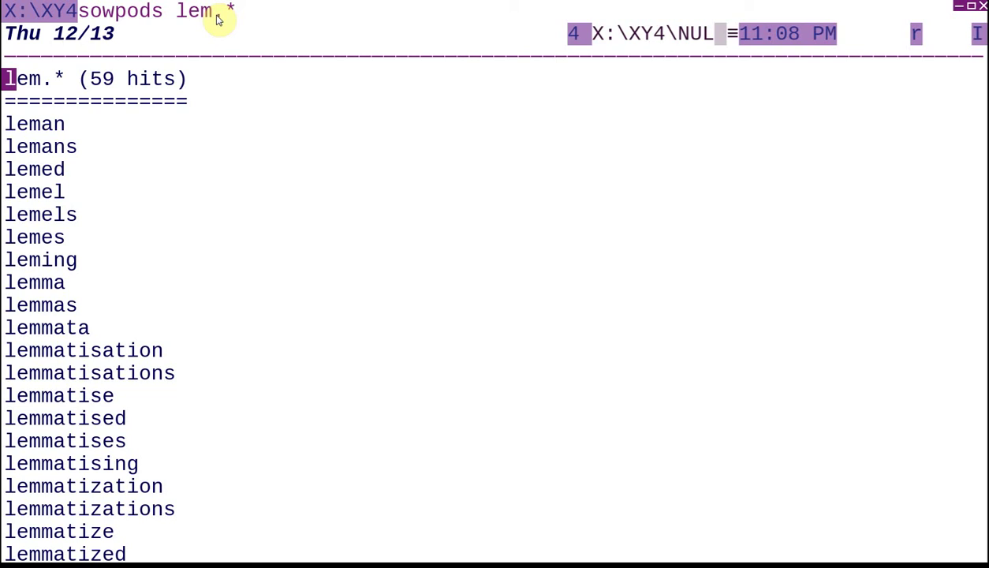
key(ctrl+End)
key(ctrl+Home)
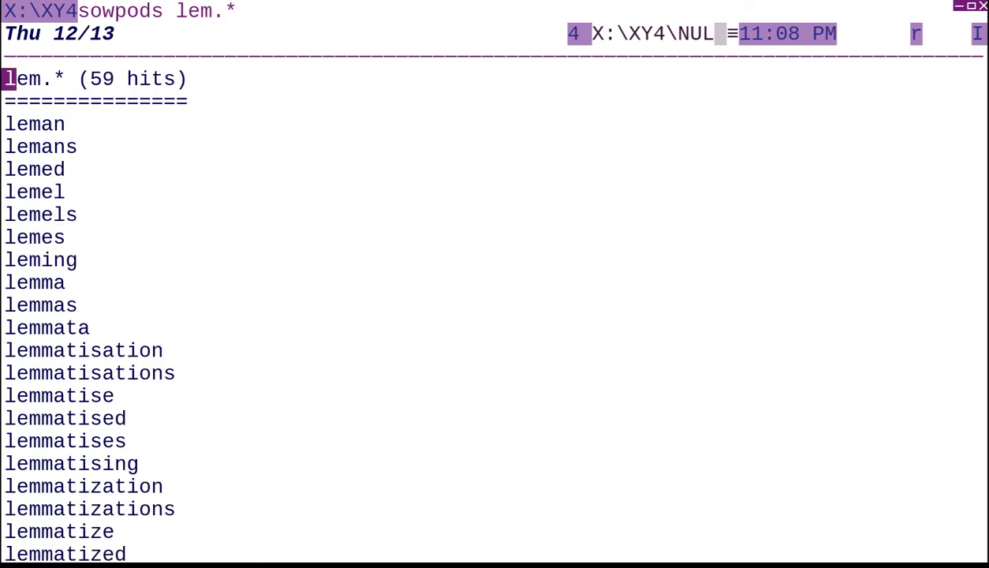
key(alt+F10)
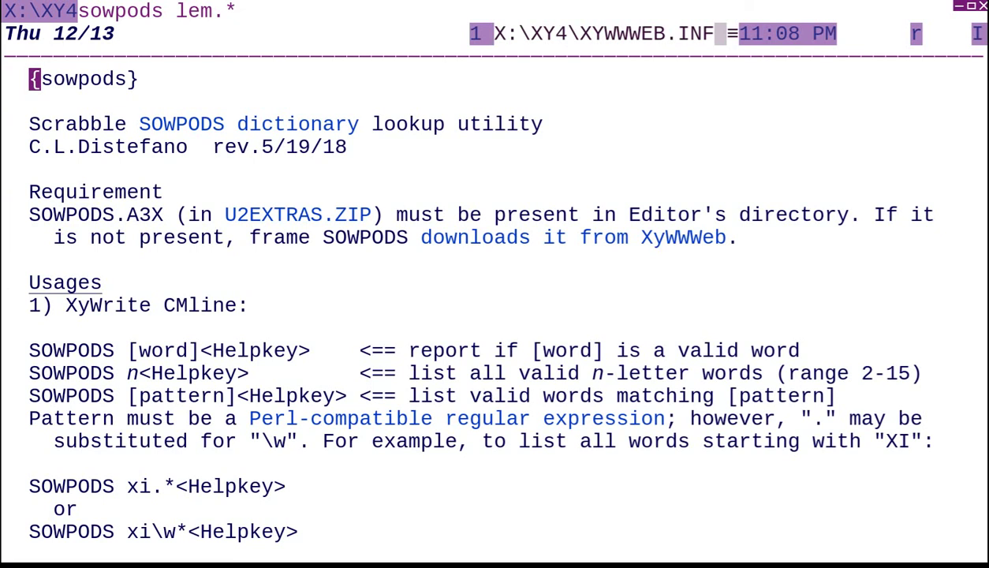
List the files in X:\XY4 whose names start with sowpods by running sowpods, on the command line.
key(F5)
text(sowpo)
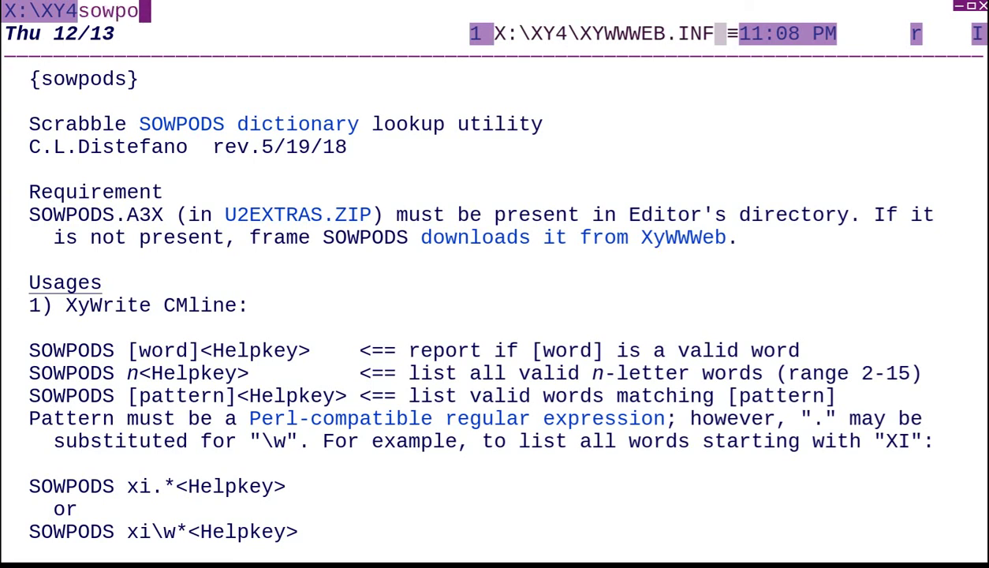
text(ds.)
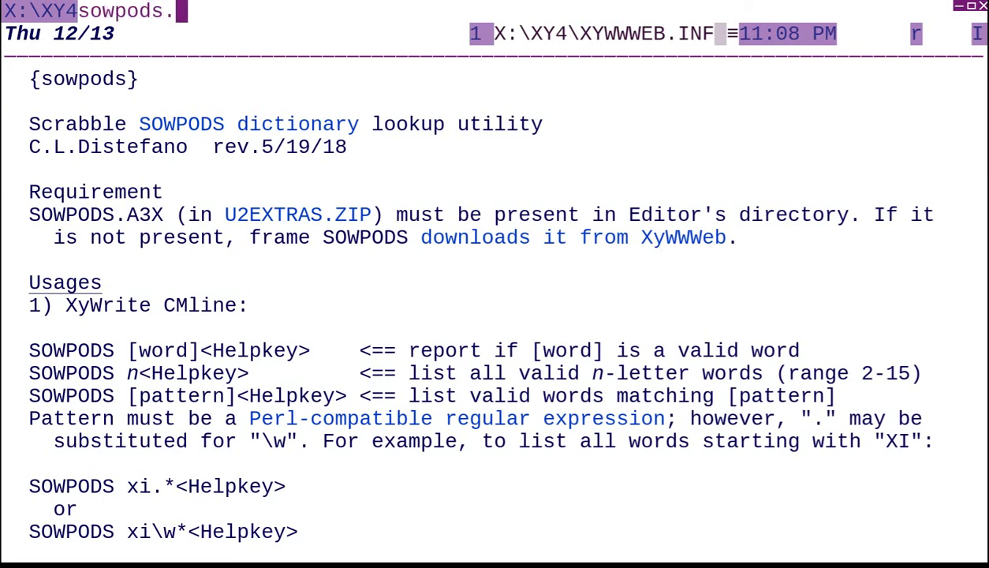
key(BackSpace)
text(,)
key(F9)
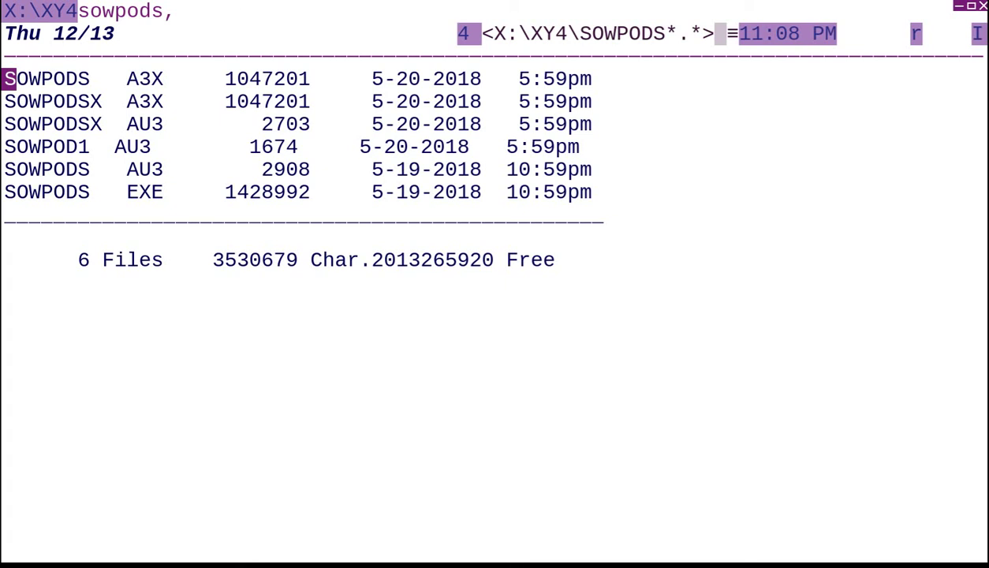
Put the full path of SOWPODS.A3X on the command line and return from the file listing to the command list document.
key(F5)
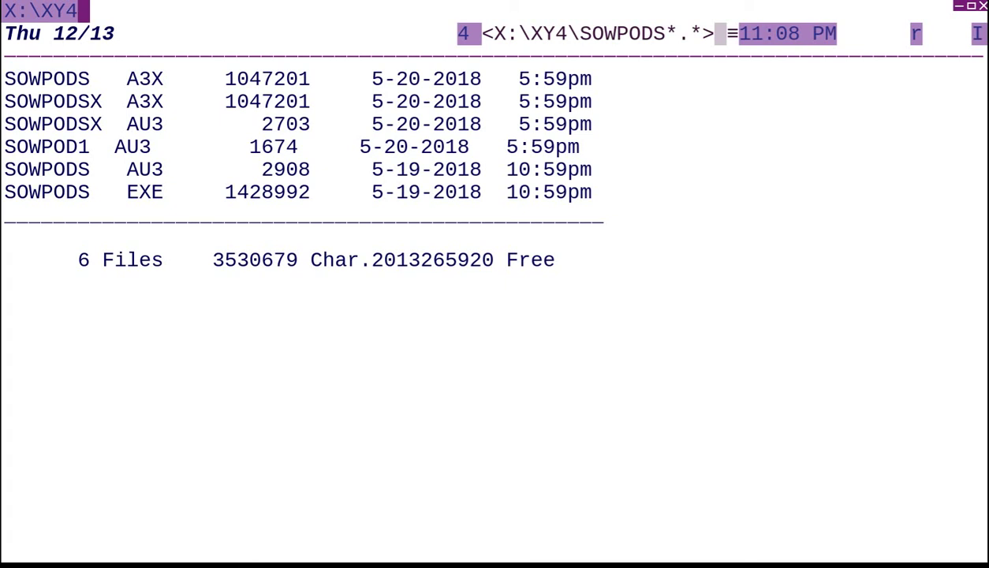
key(F9)
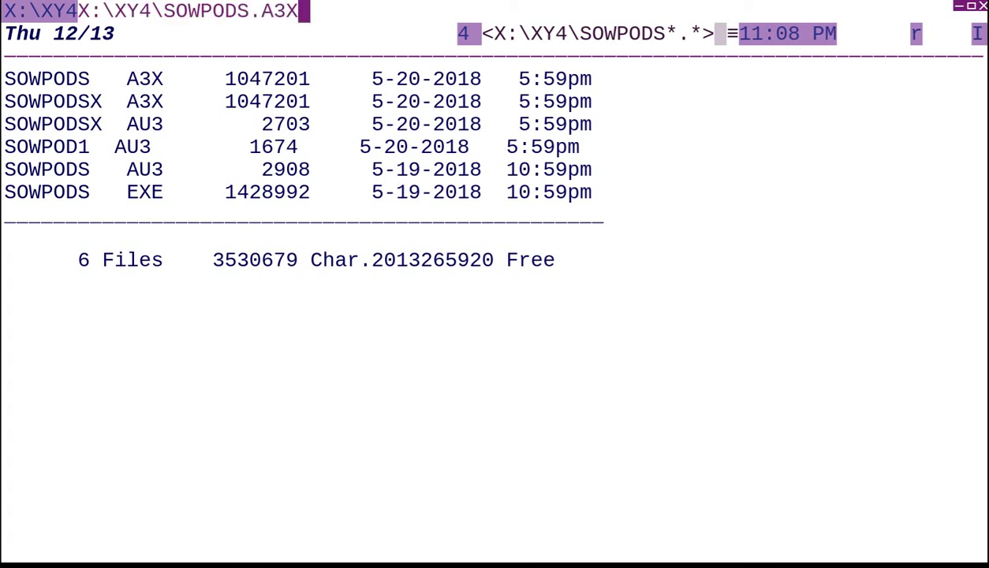
key(alt+F10)
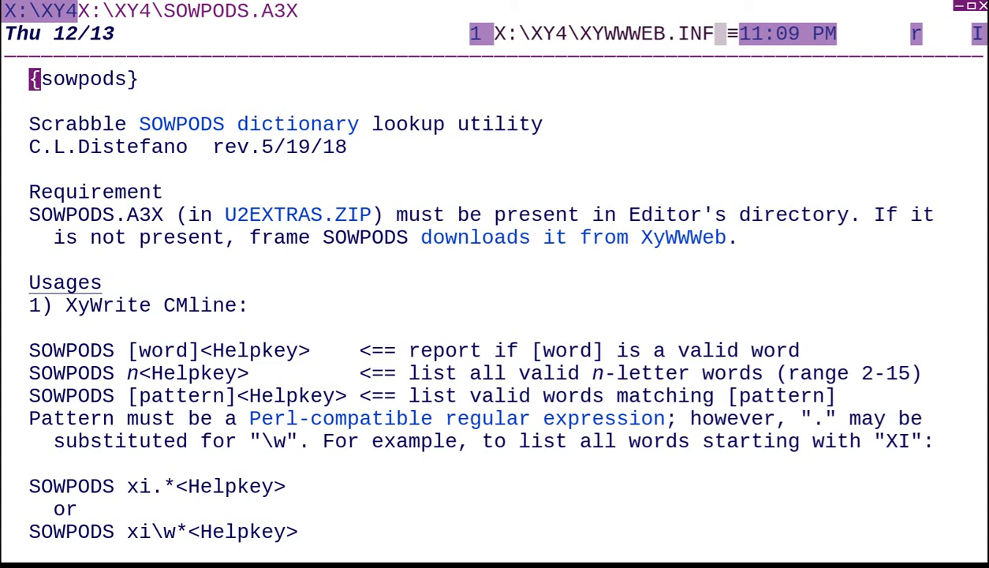
key(shift+F10)
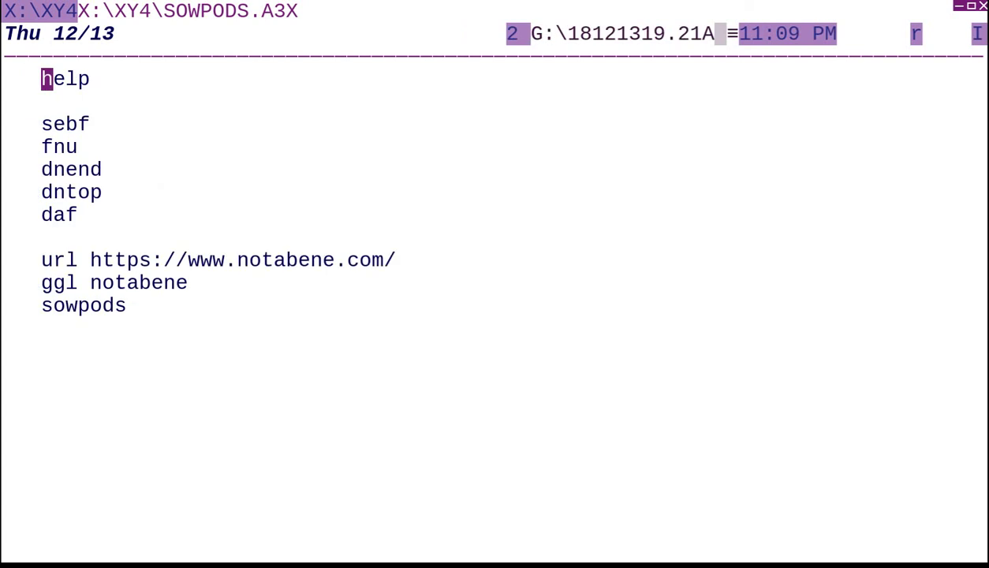